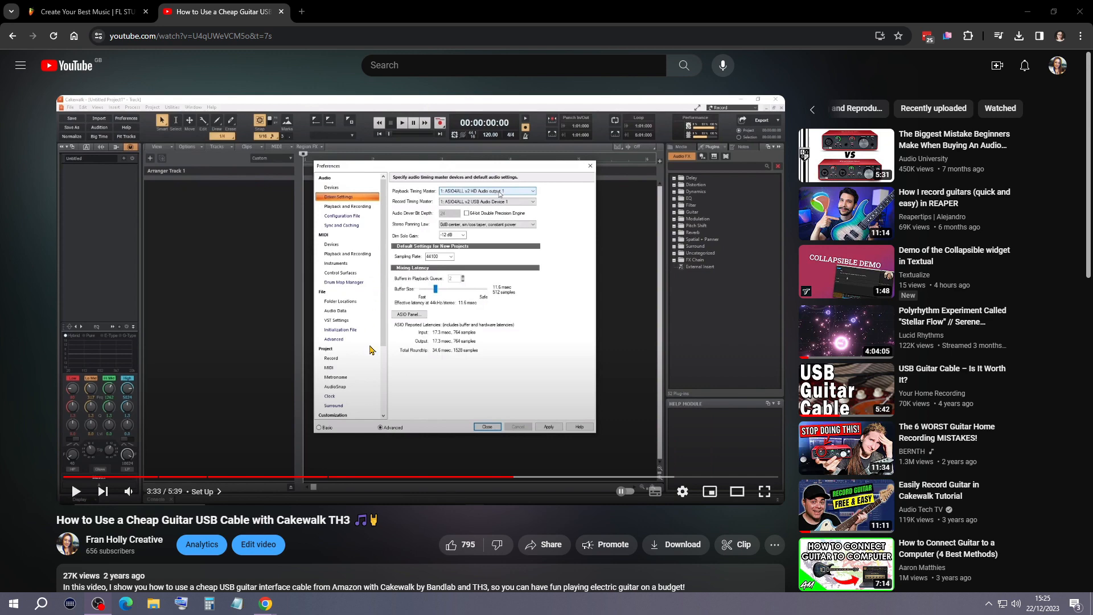
# - Open the FL Studio free trial download page from the FL Studio overview on the Image-Line website
pyautogui.click(82, 7)
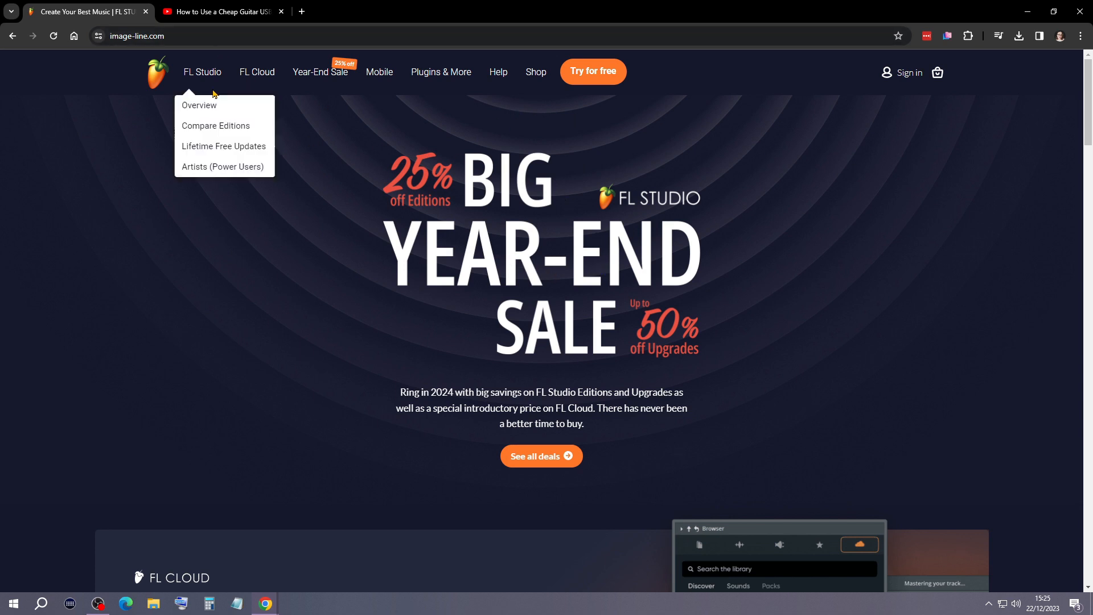
pyautogui.click(204, 73)
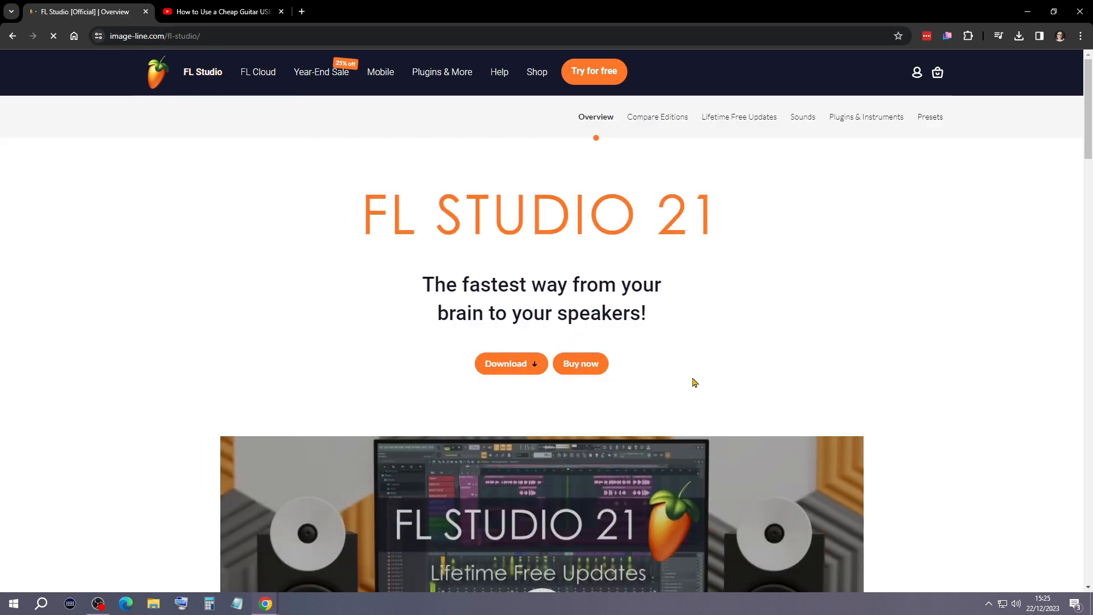
pyautogui.click(506, 370)
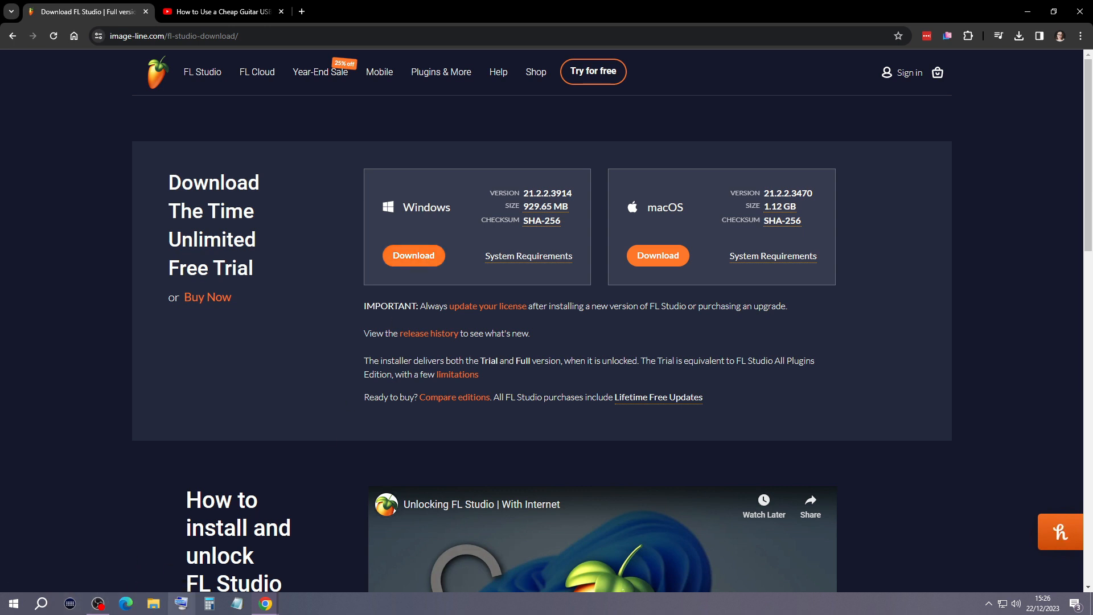
# - Run FL Studio 21 Setup for all users with the Asio4All and FL Studio ASIO components, cancelling at the install location
pyautogui.click(154, 609)
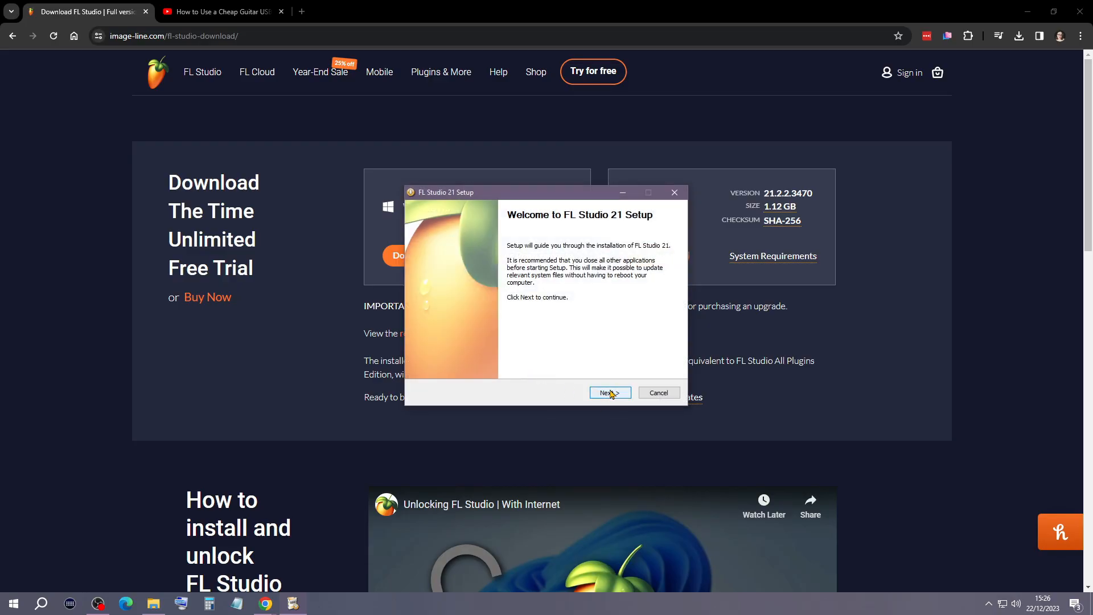
pyautogui.click(610, 393)
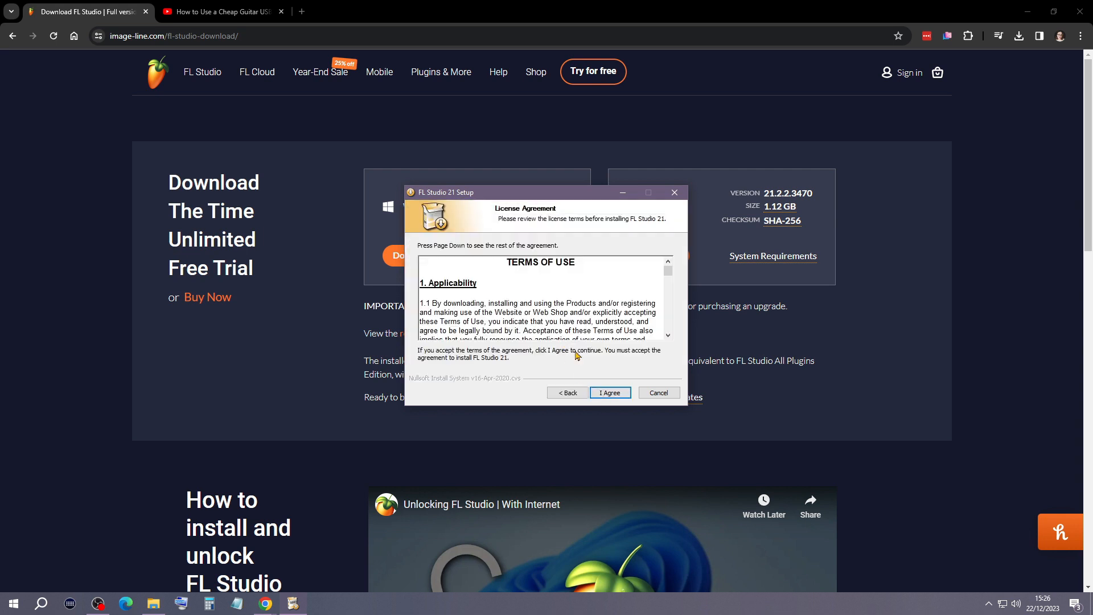
pyautogui.click(607, 393)
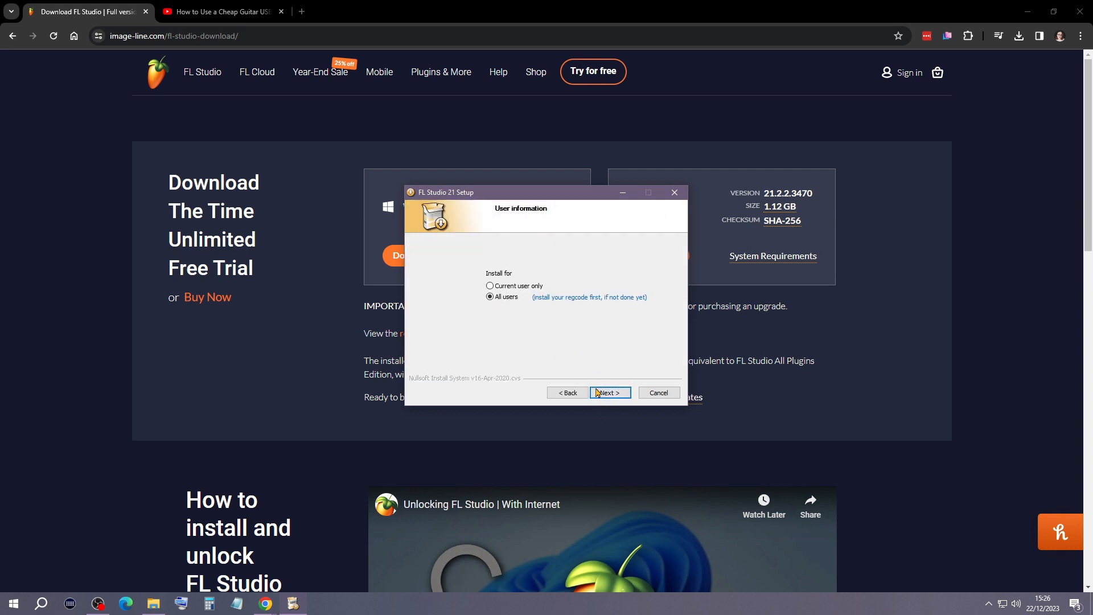
pyautogui.click(605, 393)
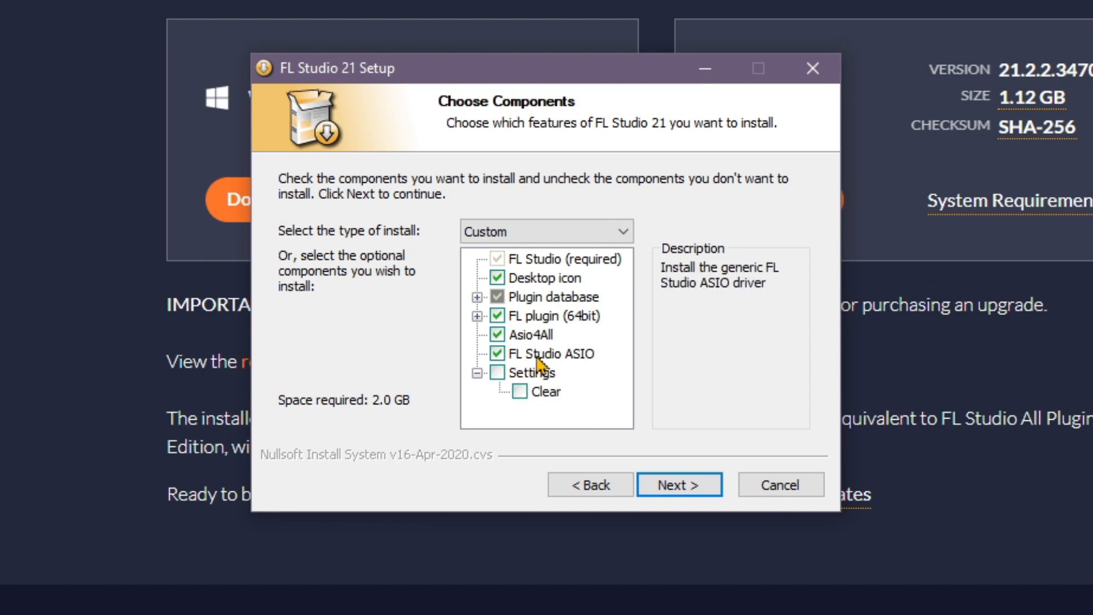
pyautogui.click(679, 484)
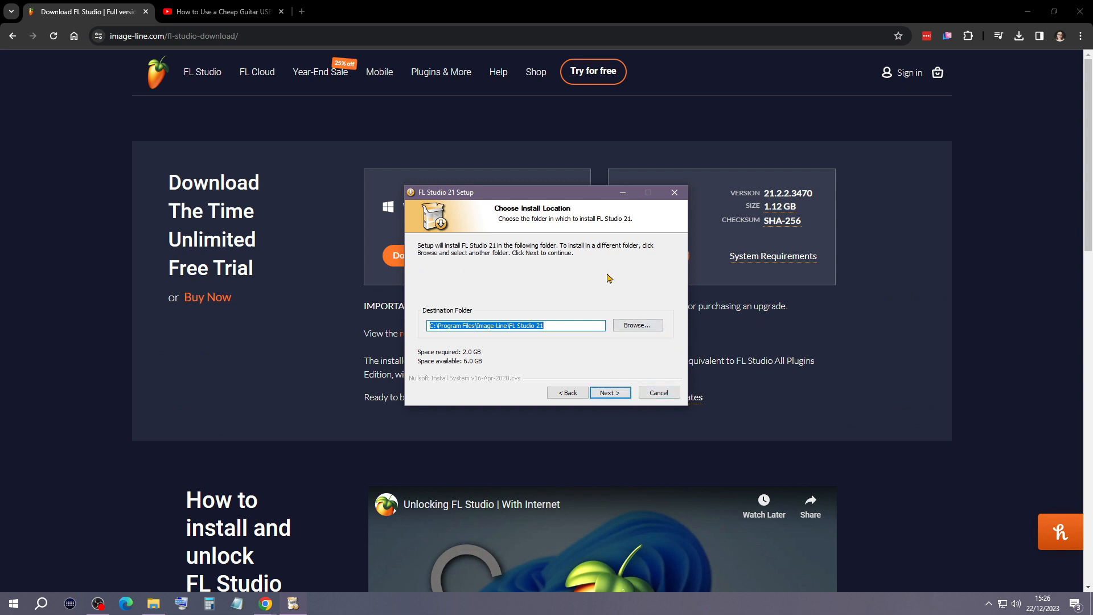
pyautogui.click(656, 393)
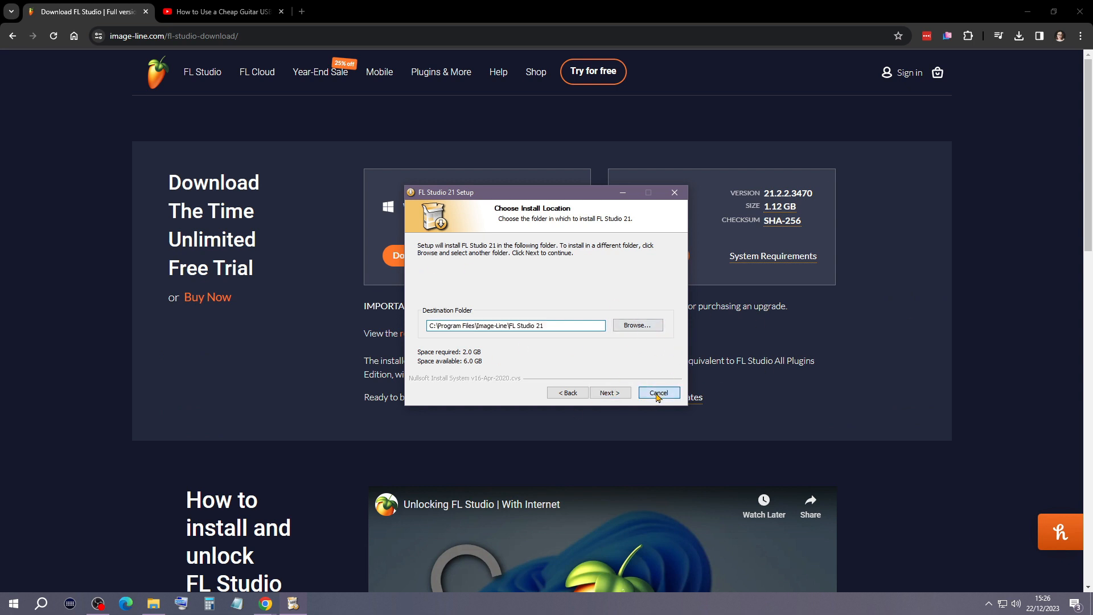
pyautogui.click(569, 341)
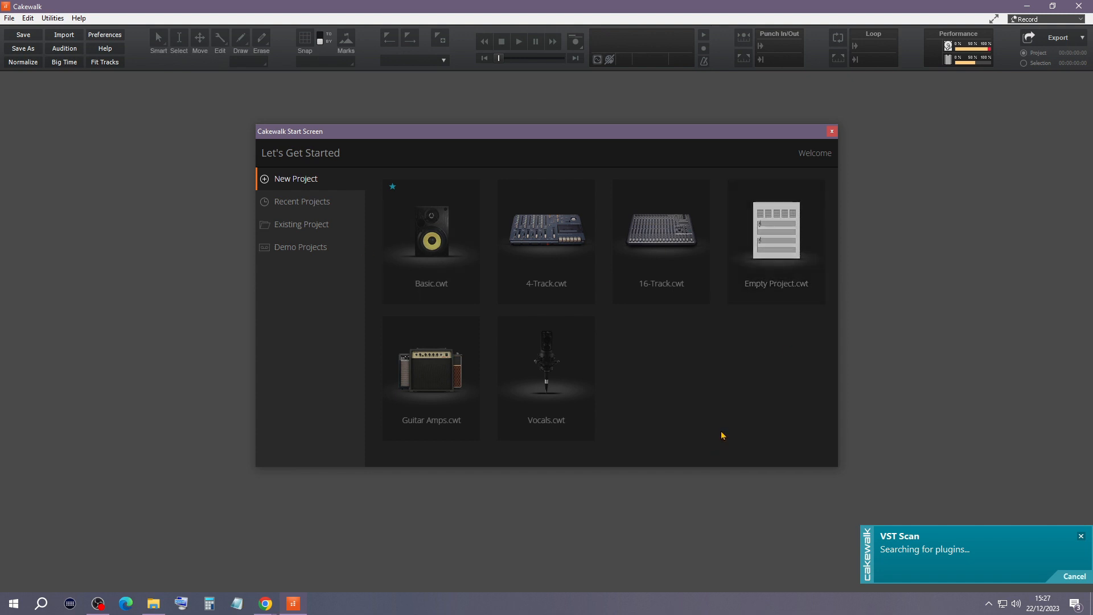
# - Create a Cakewalk project from the Empty Project template and agree to add the USB Audio Device
pyautogui.click(808, 285)
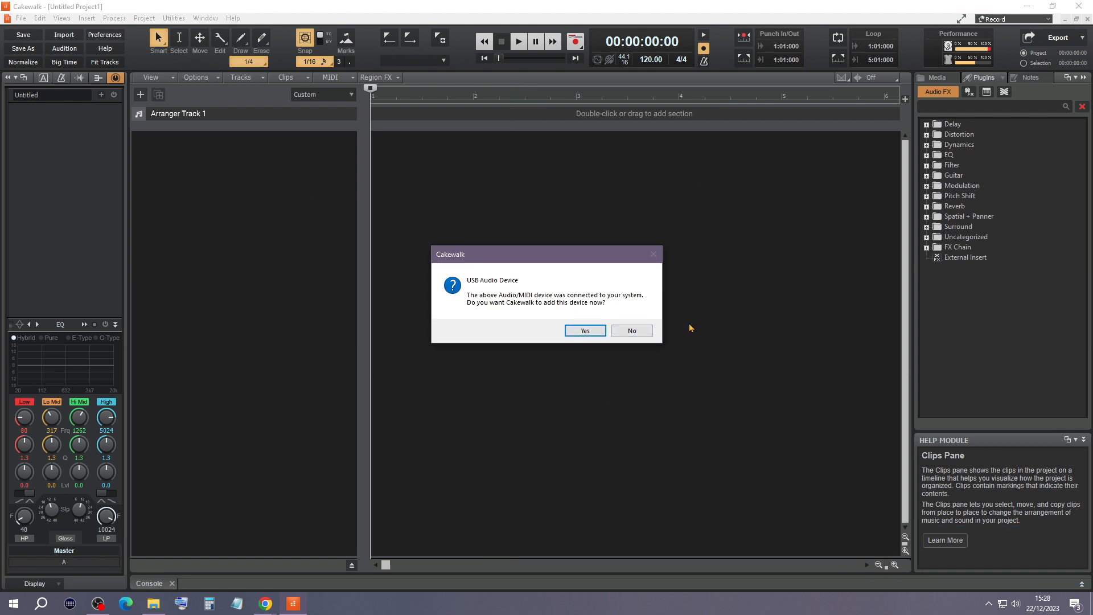
pyautogui.click(599, 334)
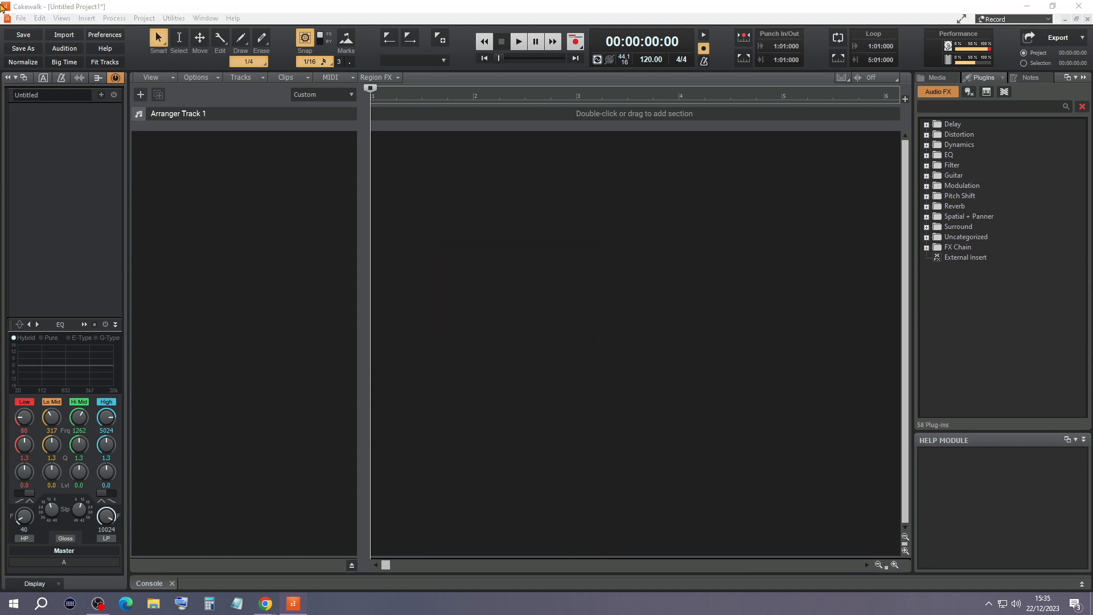
# - Set the audio driver mode to ASIO in the playback and recording preferences
pyautogui.click(40, 17)
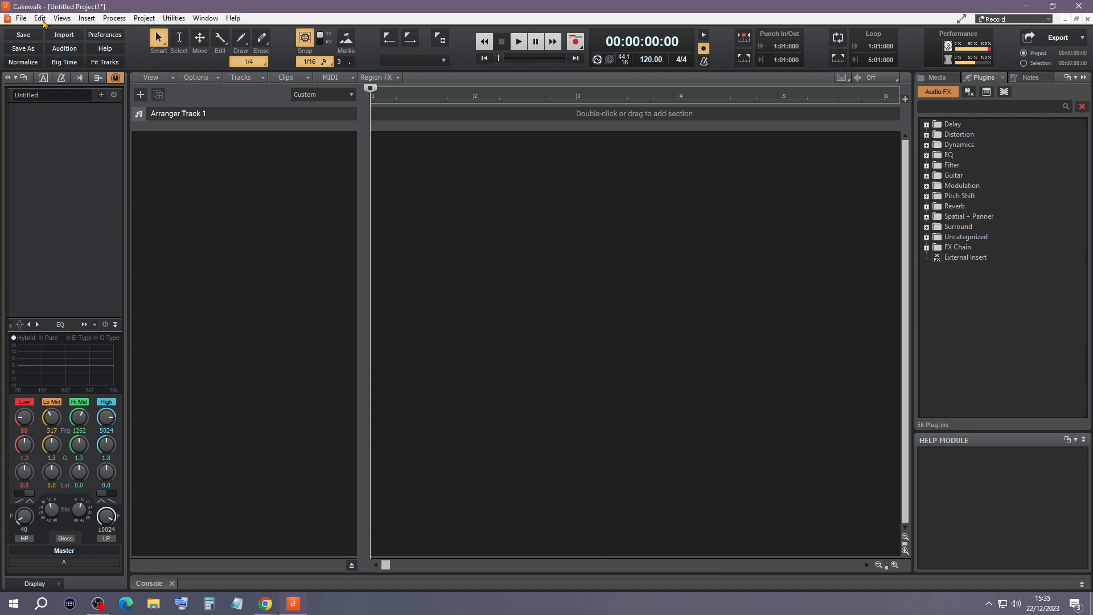
pyautogui.click(86, 204)
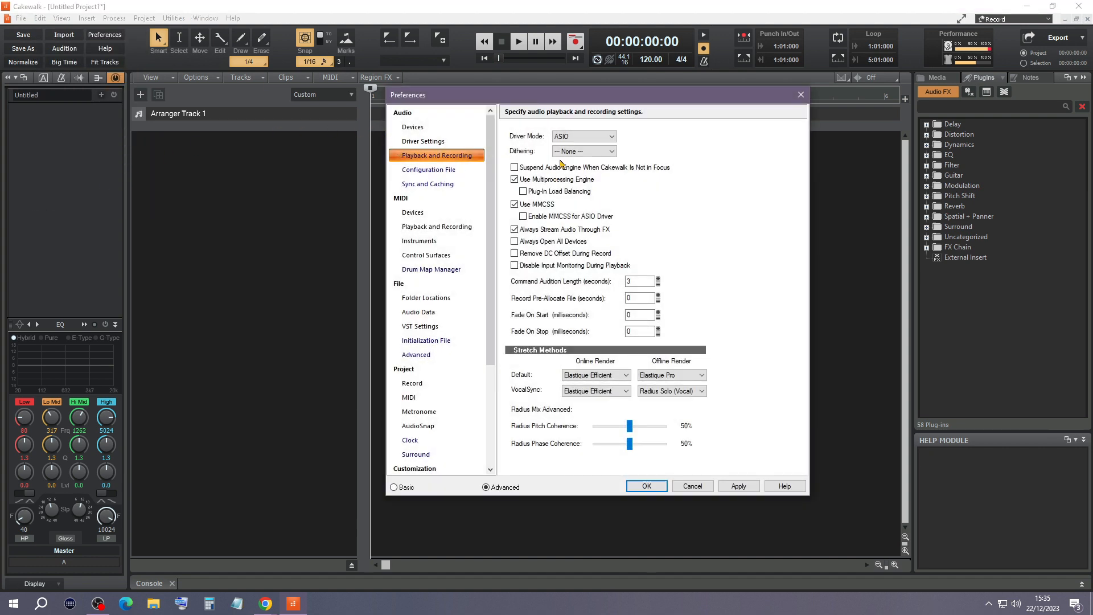
pyautogui.click(580, 136)
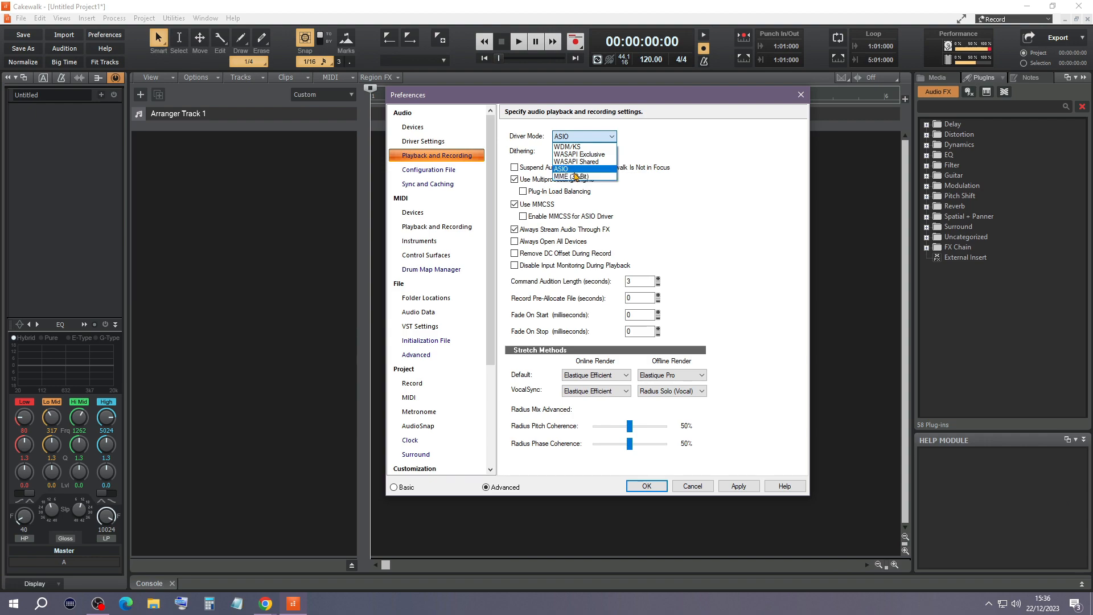
pyautogui.click(576, 176)
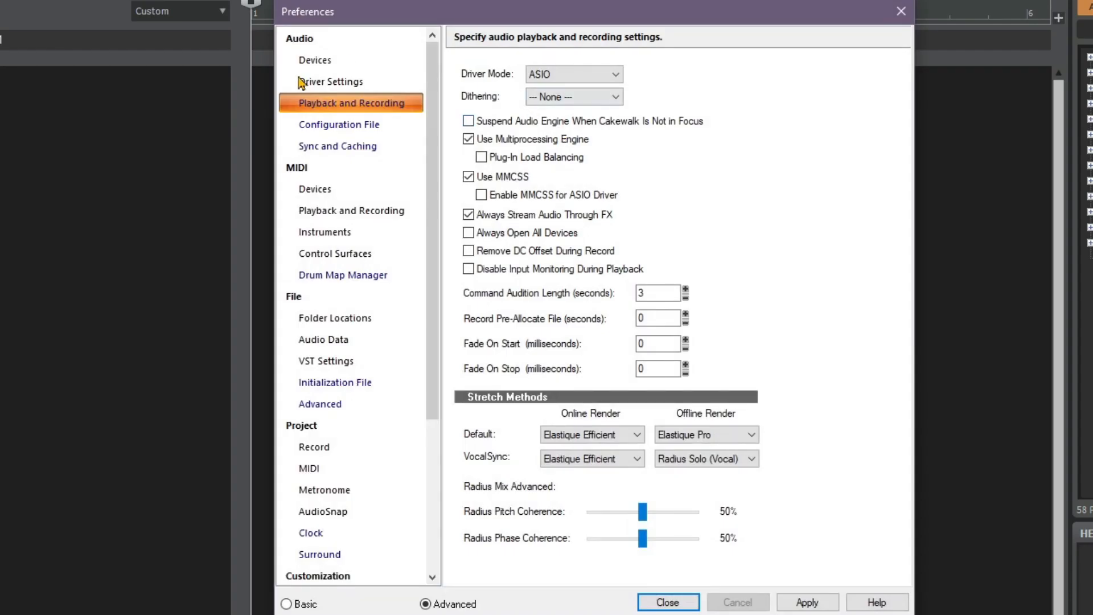
# - Select FL Studio ASIO Out 1 as the playback timing master and check the enabled audio input and output drivers
pyautogui.click(407, 145)
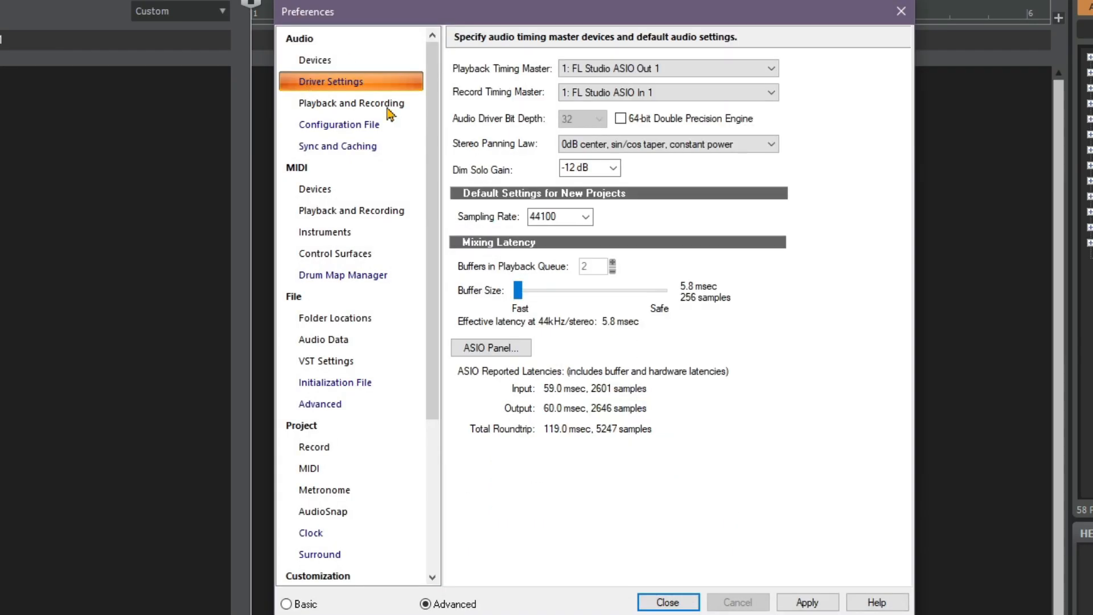
pyautogui.click(640, 68)
pyautogui.click(644, 69)
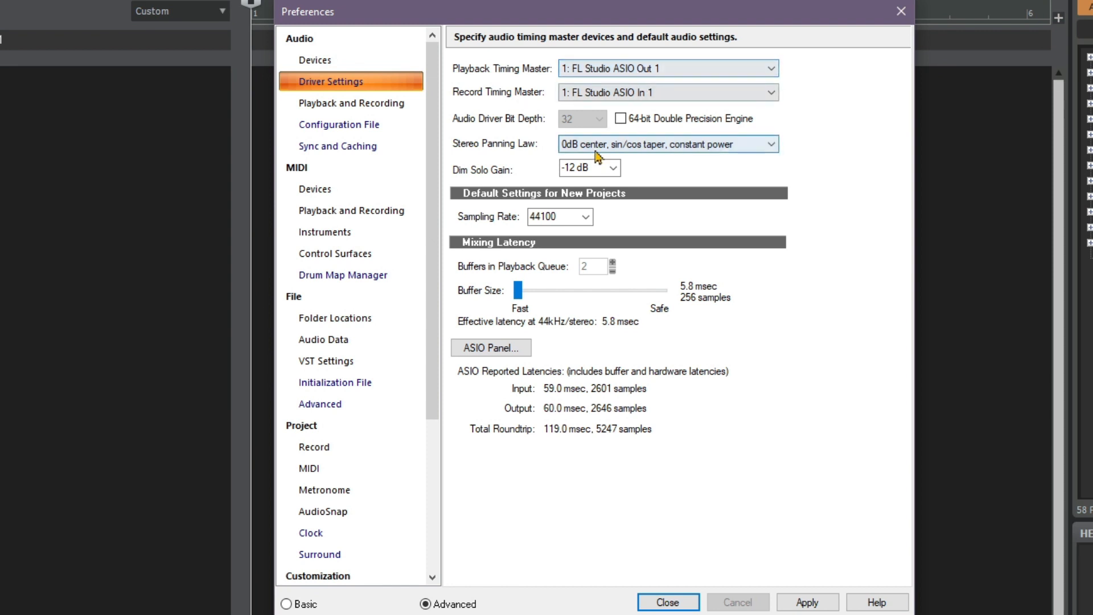
pyautogui.click(350, 66)
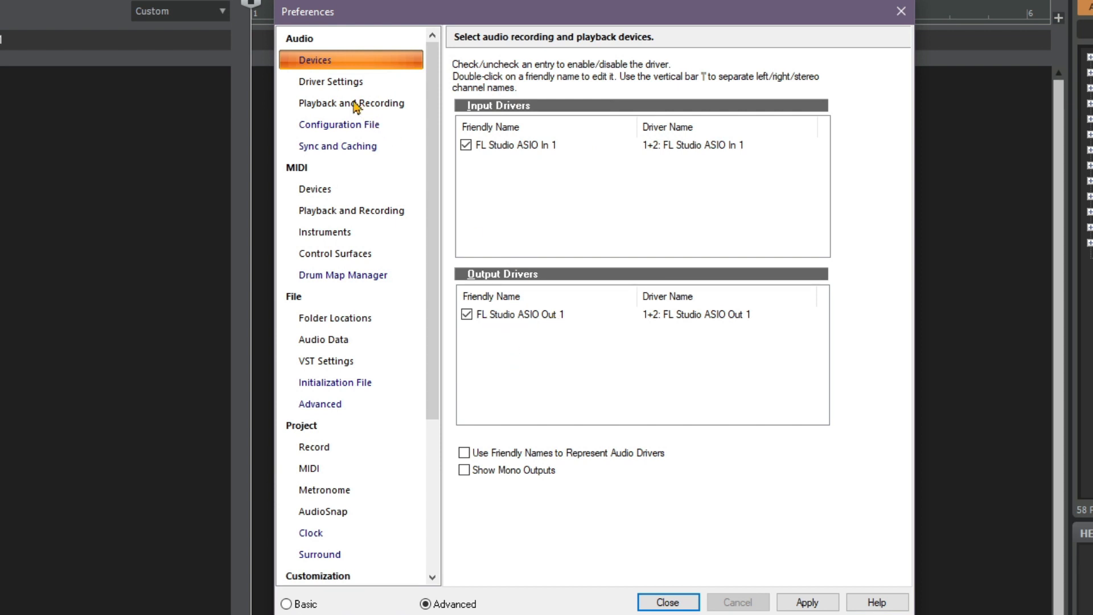
# - Set the FL Studio ASIO input to Microphone (2- USB Audio Device) and output to Speakers (Realtek High Definition Audio), and apply the preferences
pyautogui.click(347, 82)
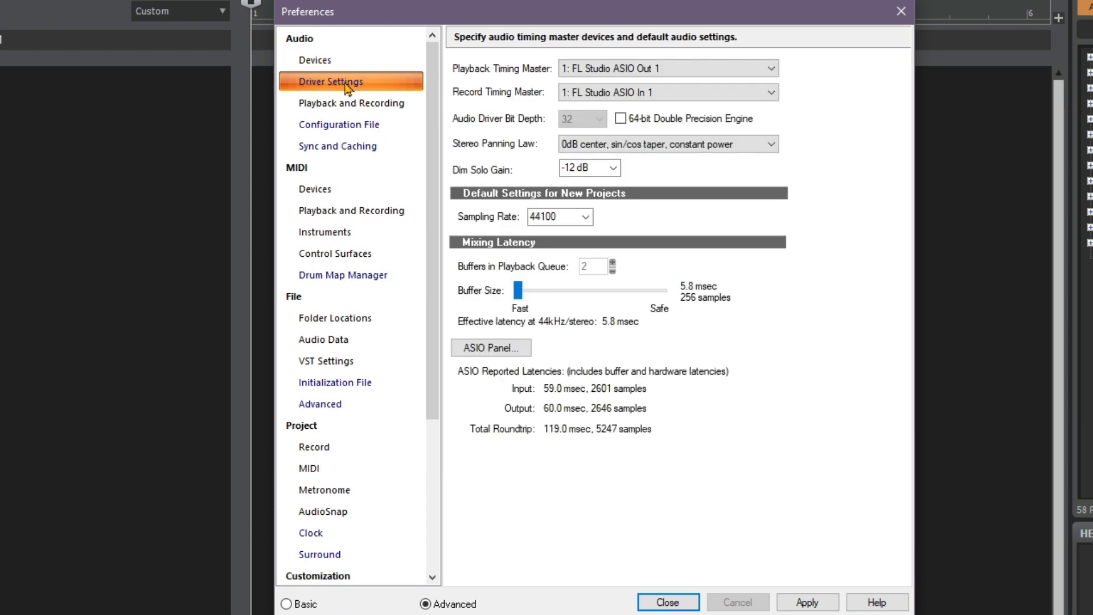
pyautogui.click(512, 350)
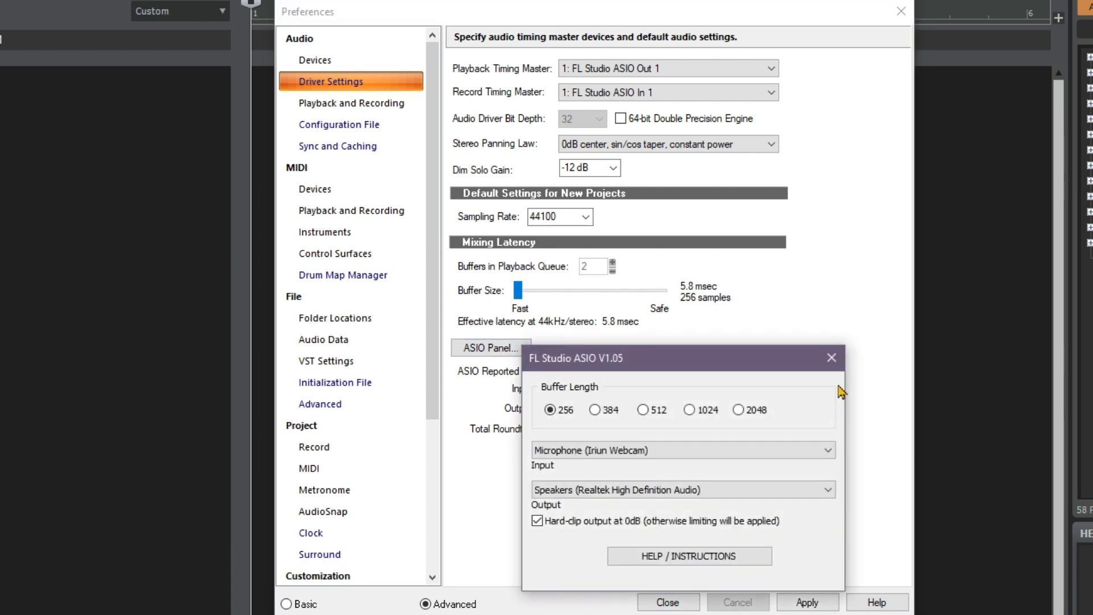
pyautogui.moveTo(740, 362); pyautogui.dragTo(697, 139)
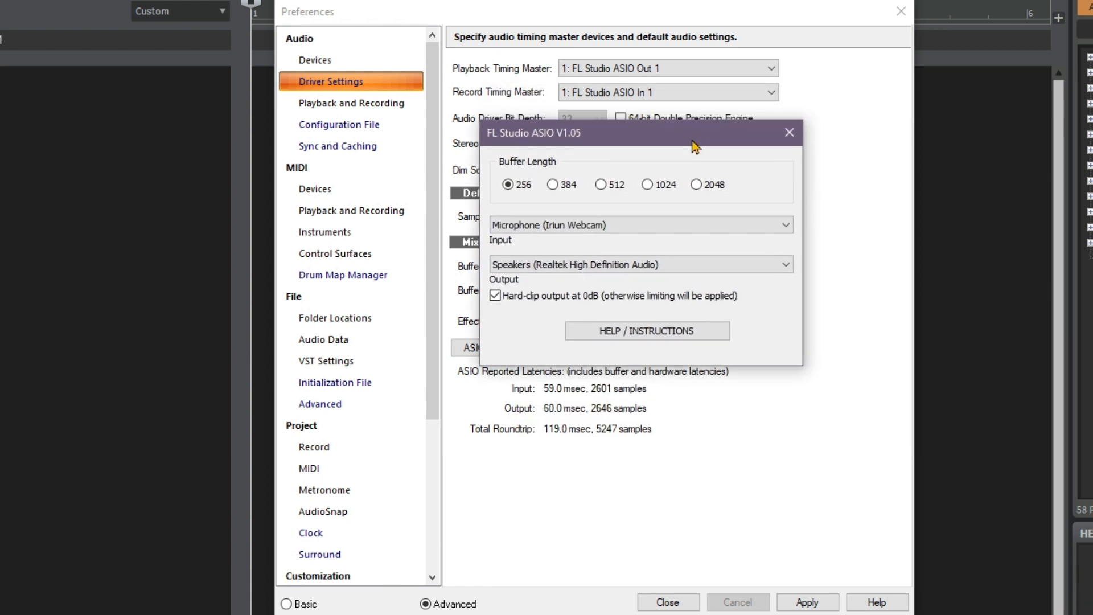
pyautogui.click(655, 232)
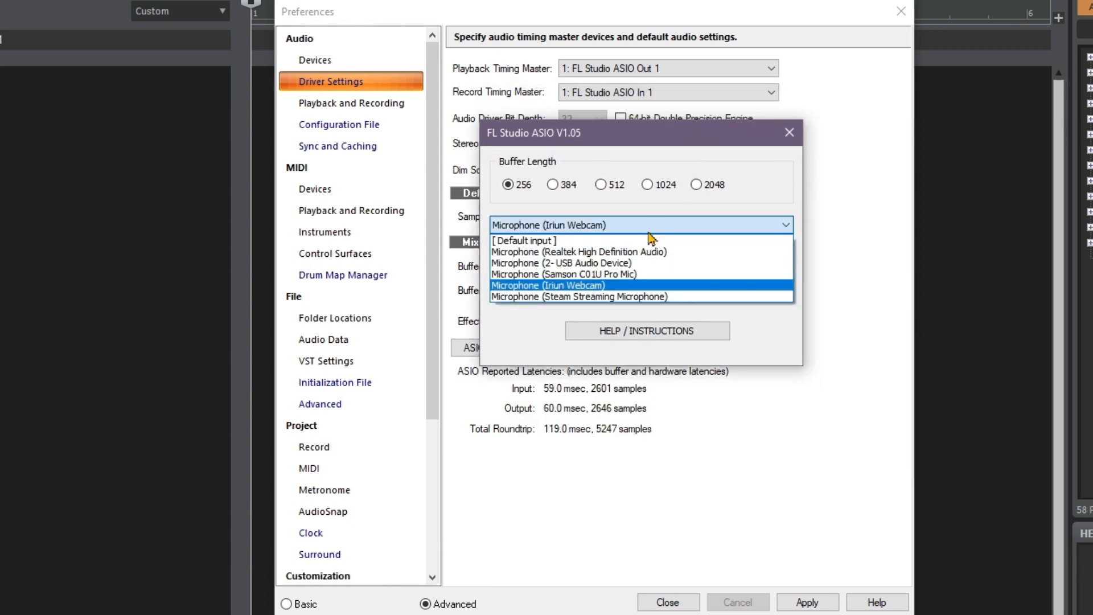
pyautogui.click(645, 263)
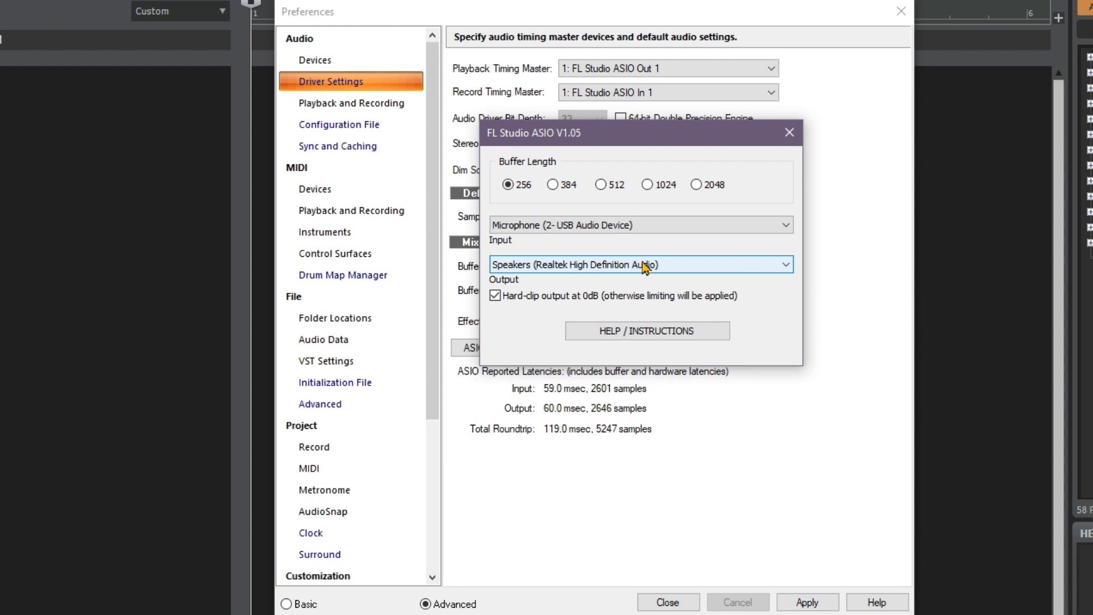
pyautogui.click(645, 265)
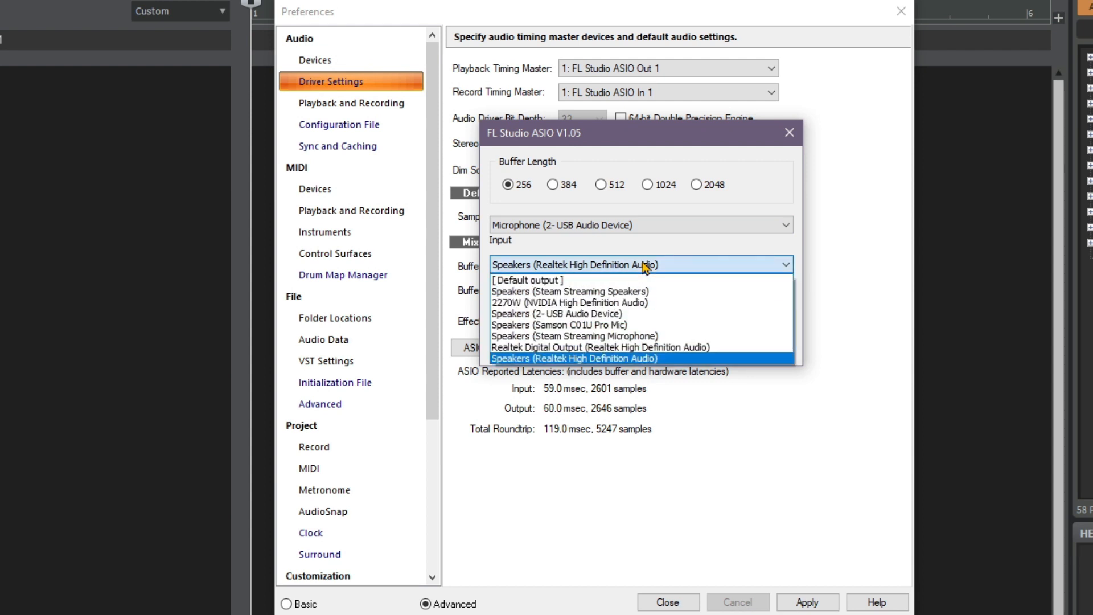
pyautogui.click(616, 360)
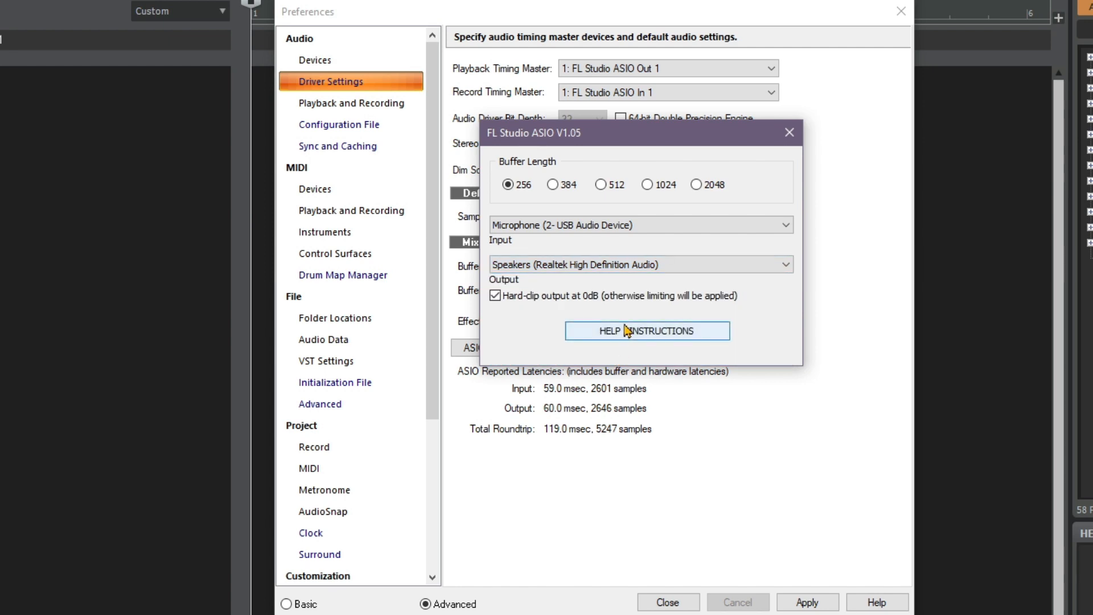
pyautogui.click(789, 132)
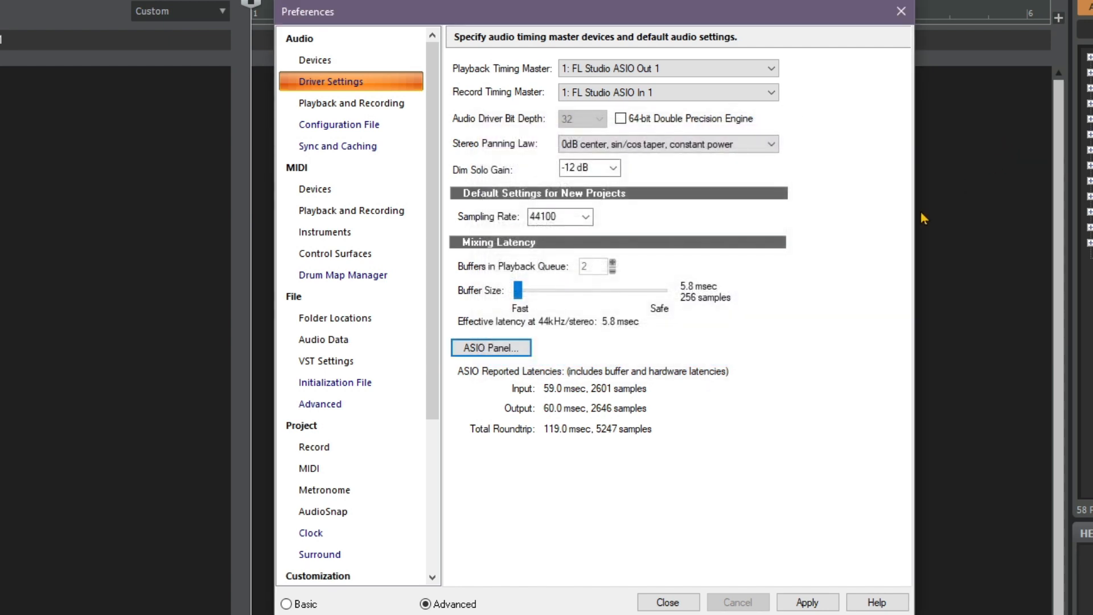
pyautogui.click(817, 604)
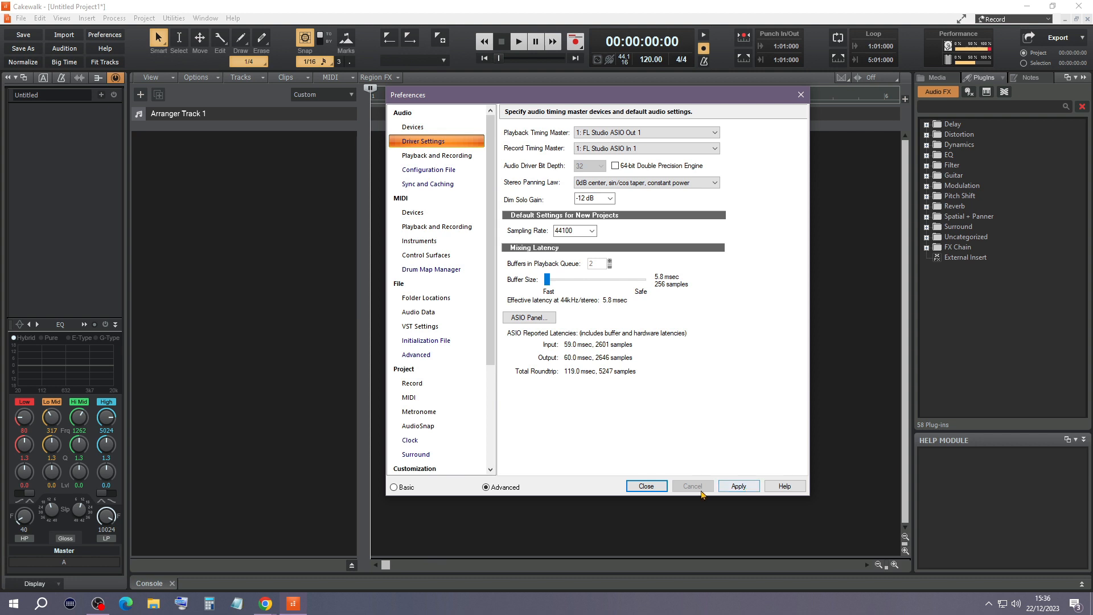
pyautogui.click(645, 489)
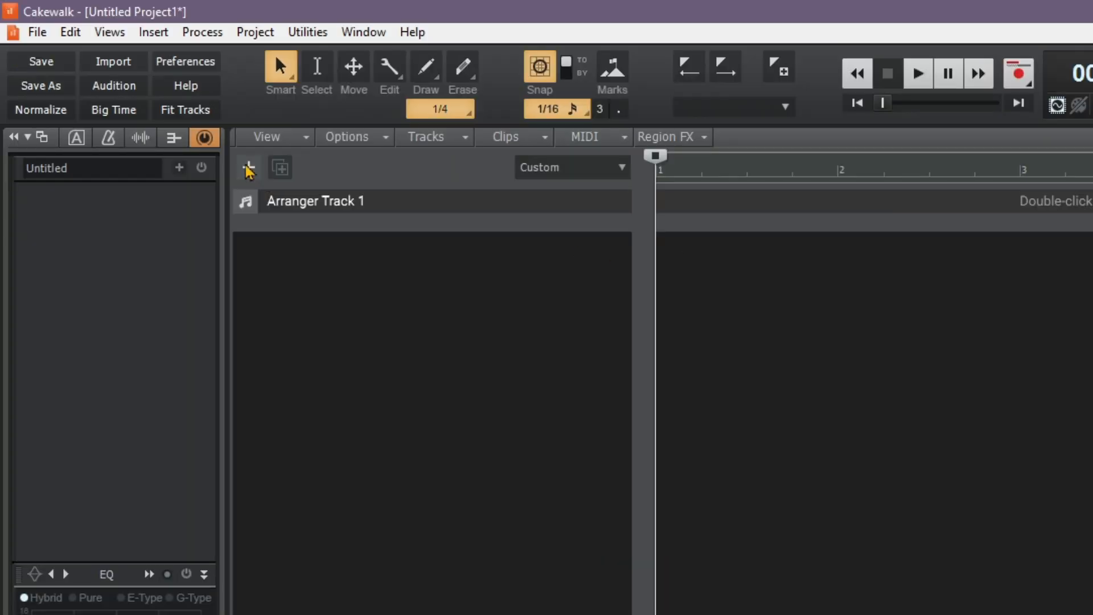
# - Add one audio track that uses FL Studio ASIO In 1 as its input
pyautogui.click(140, 95)
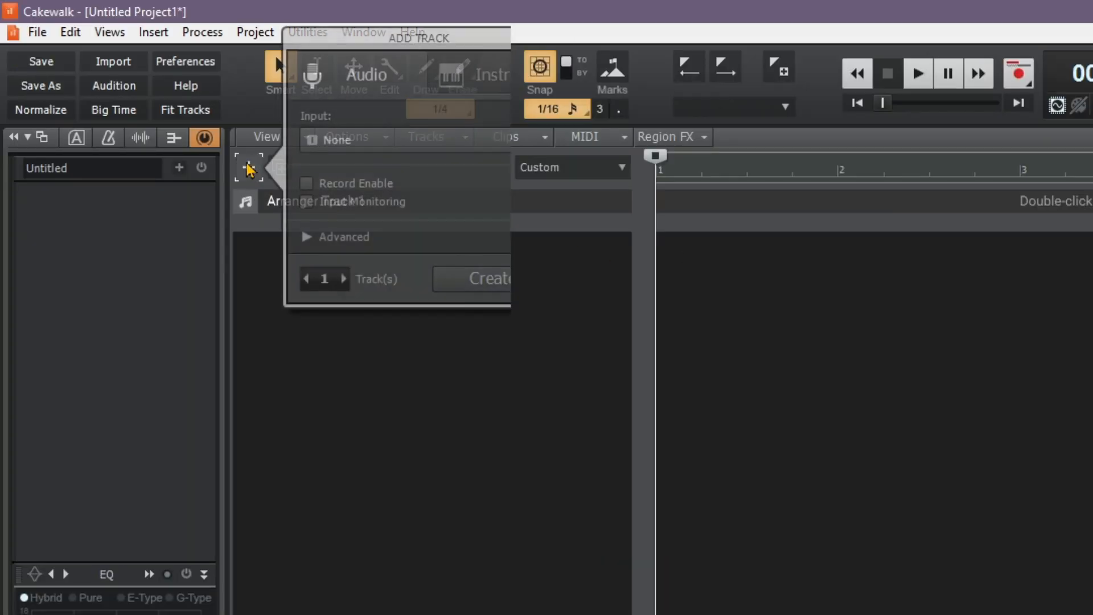
pyautogui.click(358, 142)
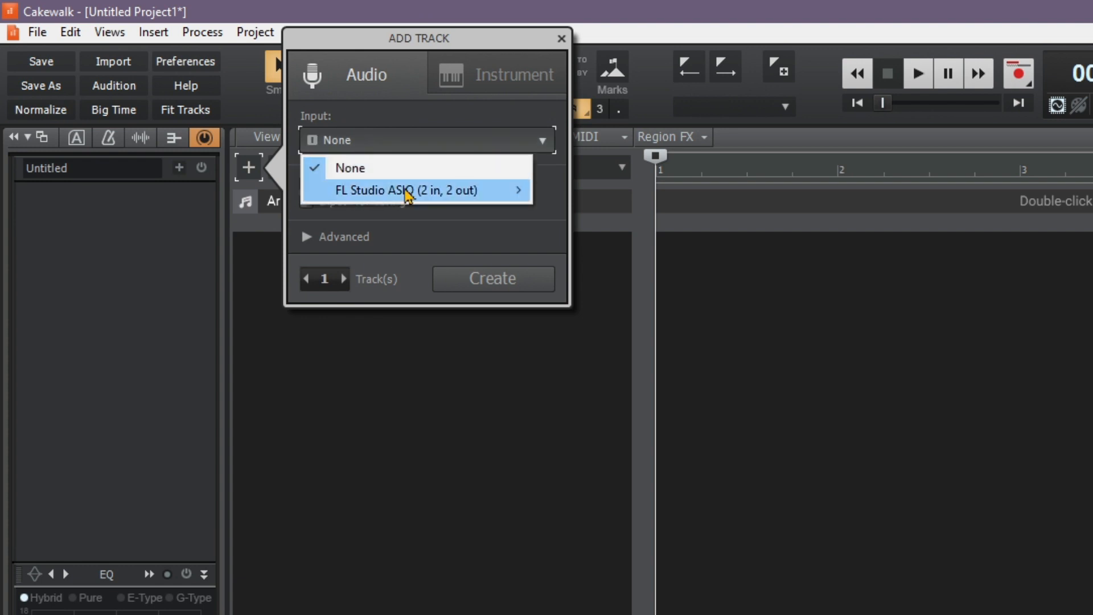
pyautogui.moveTo(408, 190)
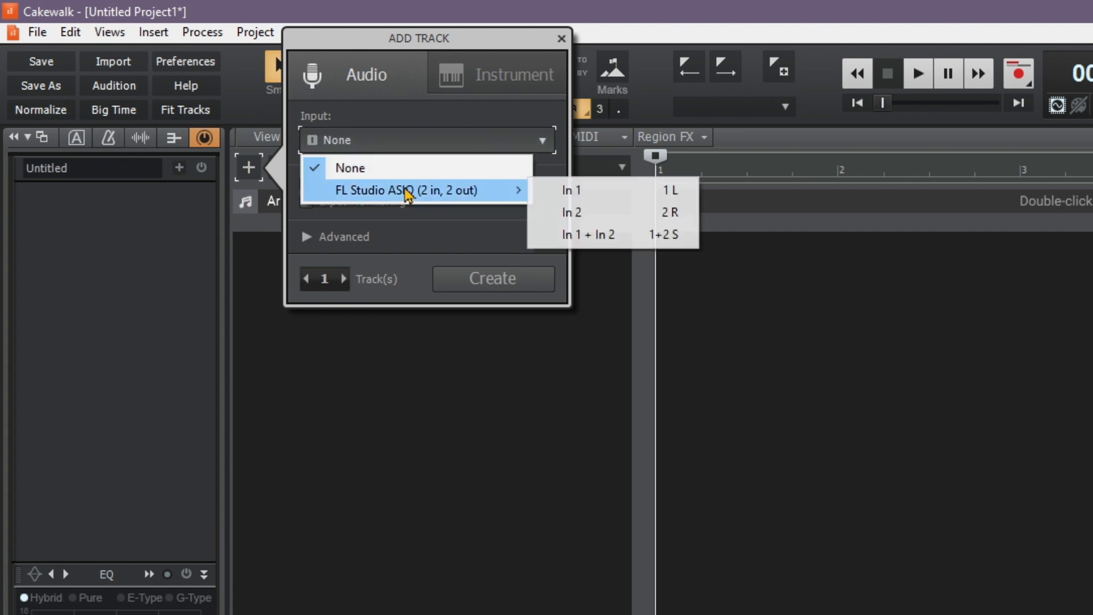
pyautogui.click(601, 190)
pyautogui.click(493, 279)
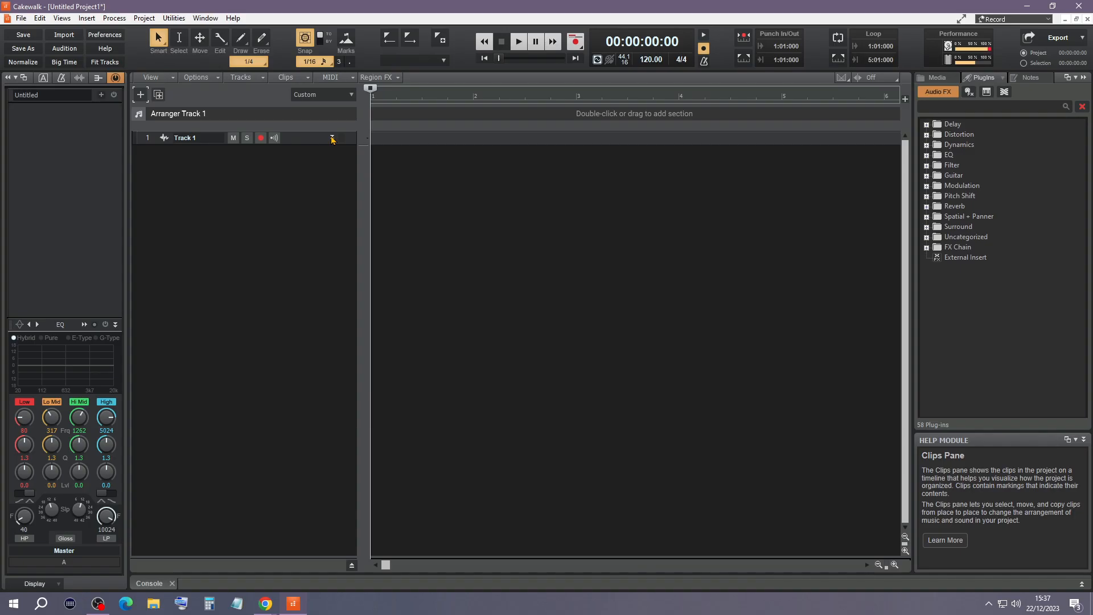
# - Expand Track 1's controls and set its input to FL Studio ASIO In 1 and its output to Master
pyautogui.click(591, 245)
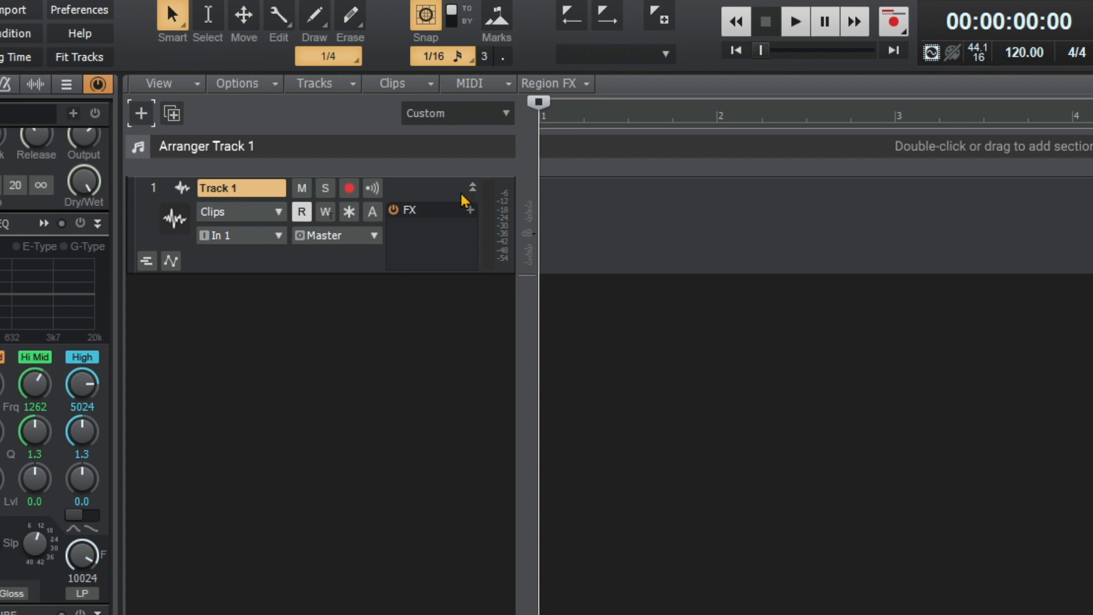
pyautogui.click(278, 237)
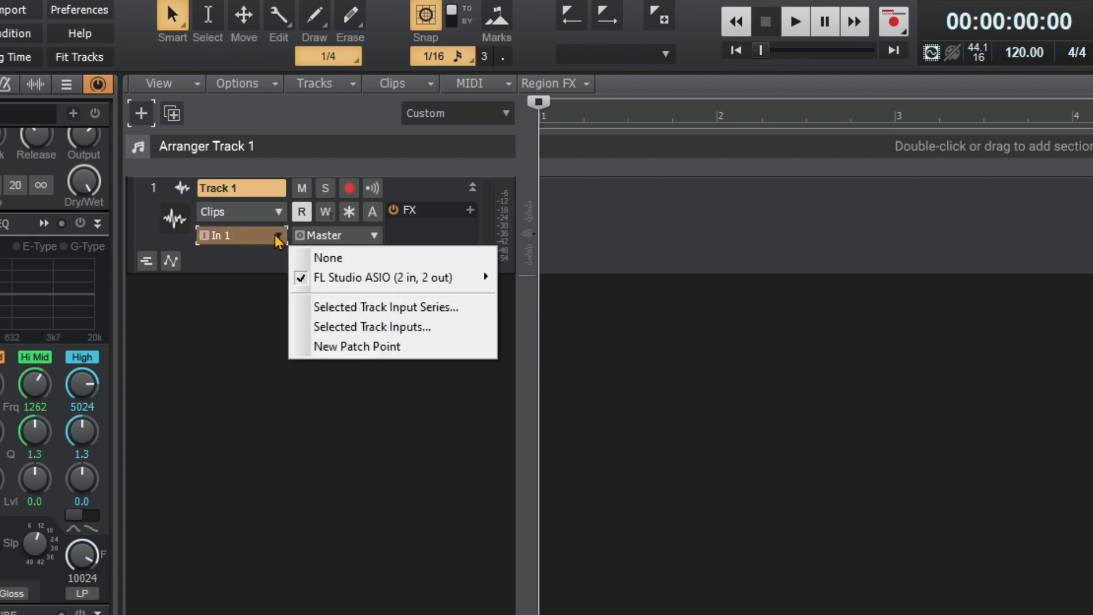
pyautogui.moveTo(341, 280)
pyautogui.click(538, 278)
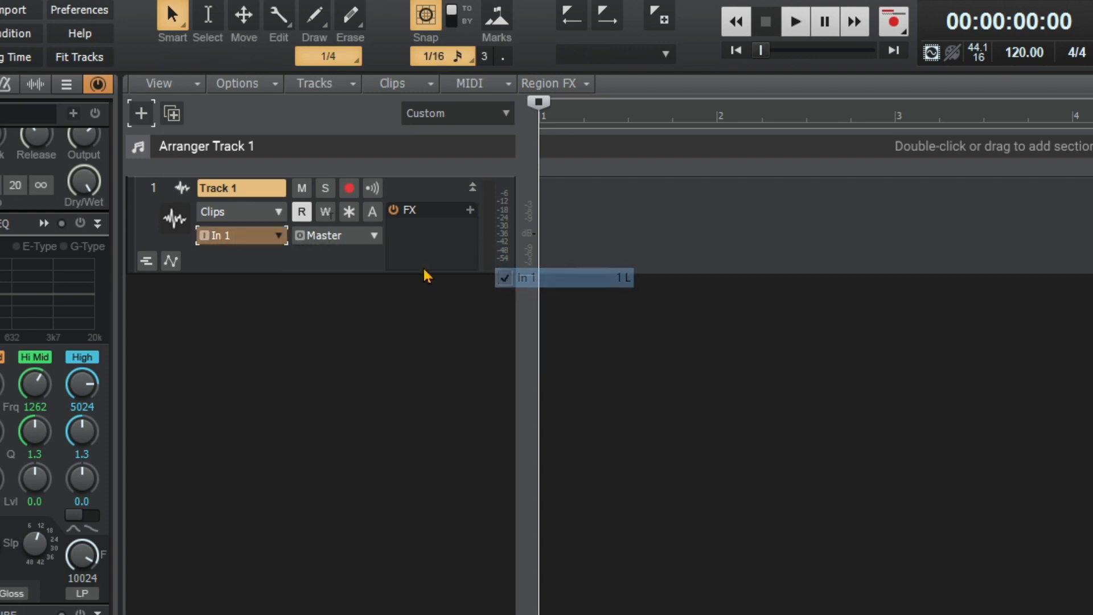
pyautogui.click(376, 236)
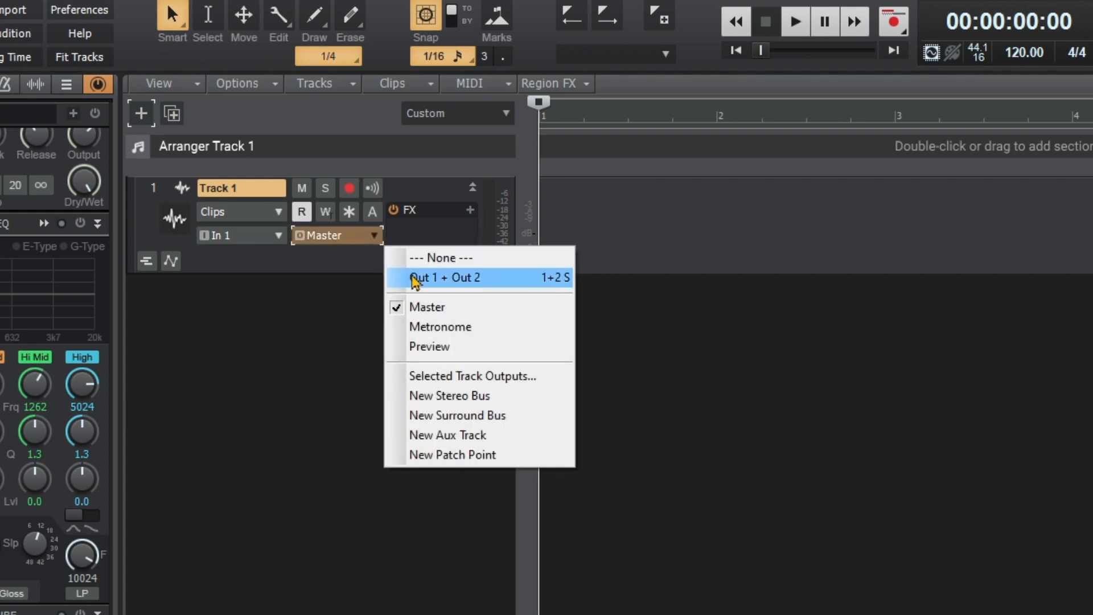
pyautogui.click(428, 310)
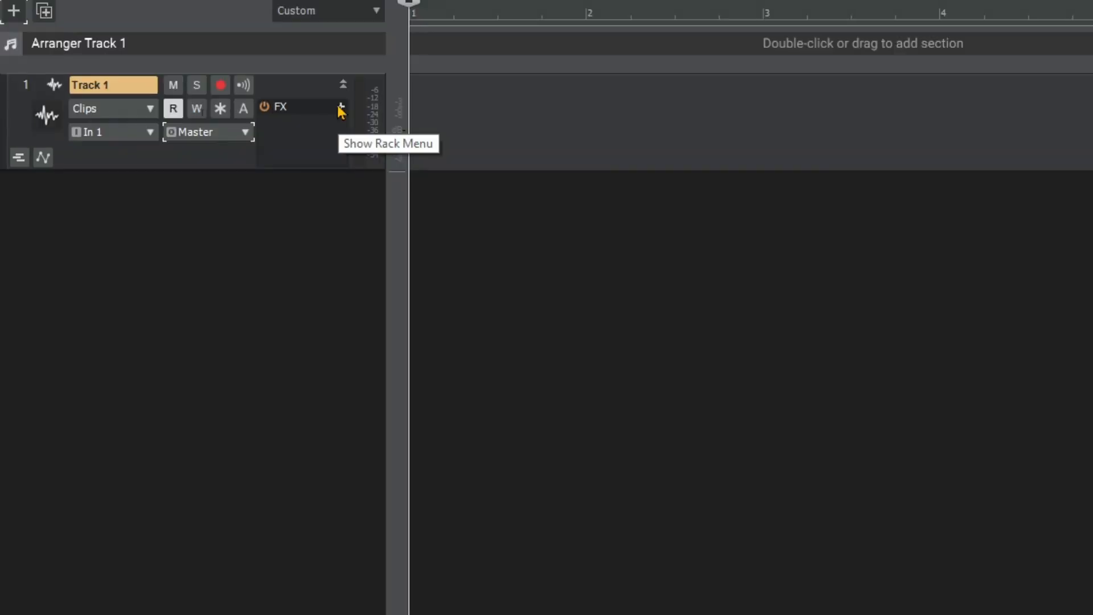
# - Insert the TH3 audio effect in Track 1's FX rack and move its window to the middle of the workspace
pyautogui.click(470, 211)
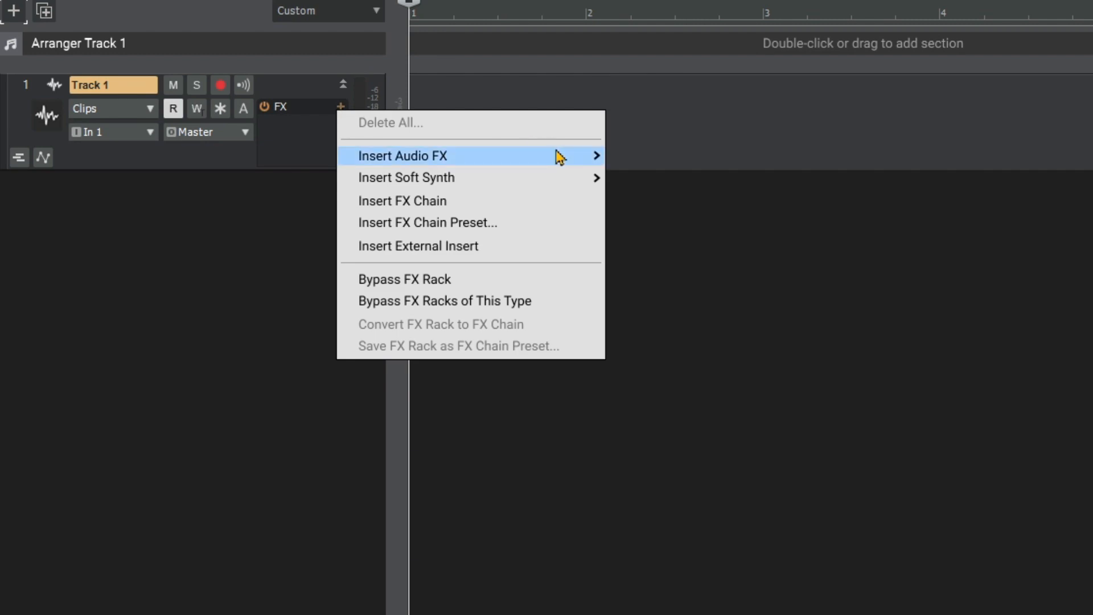
pyautogui.moveTo(560, 157)
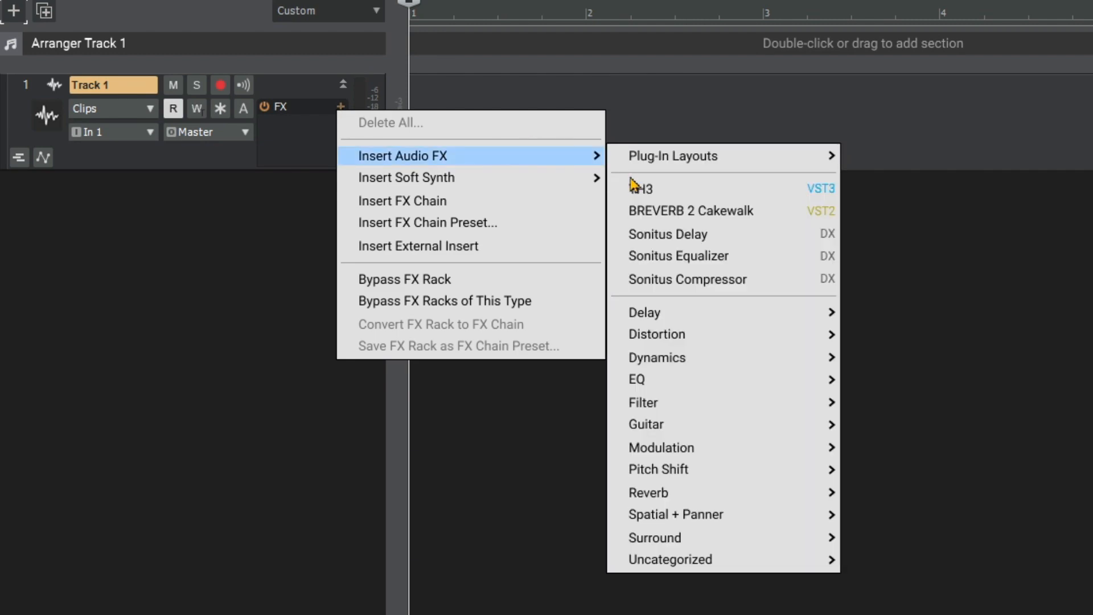
pyautogui.click(670, 194)
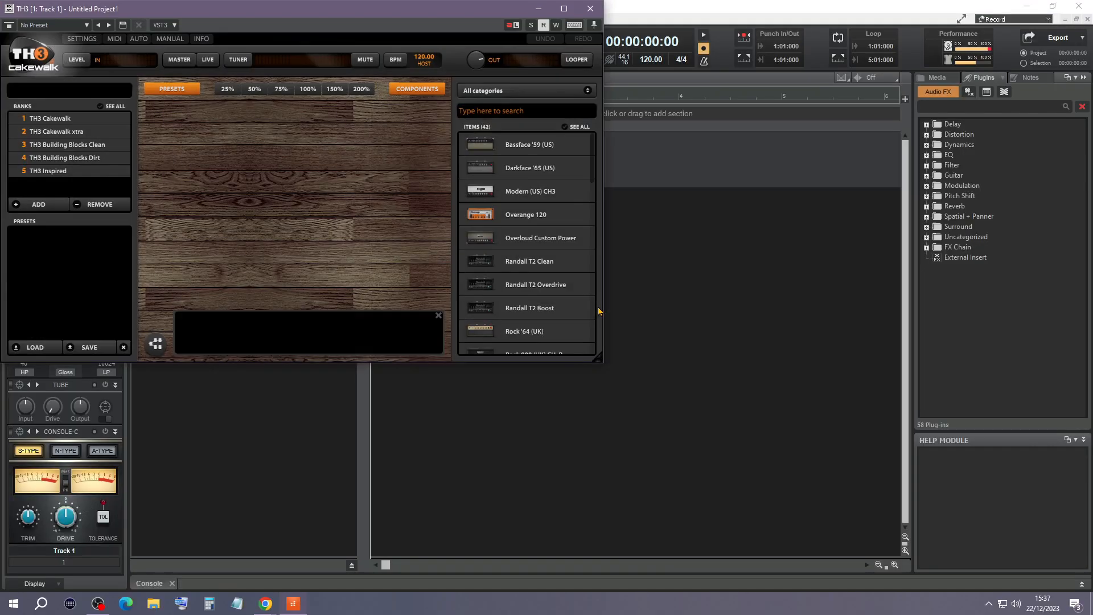
pyautogui.moveTo(273, 10); pyautogui.dragTo(498, 104)
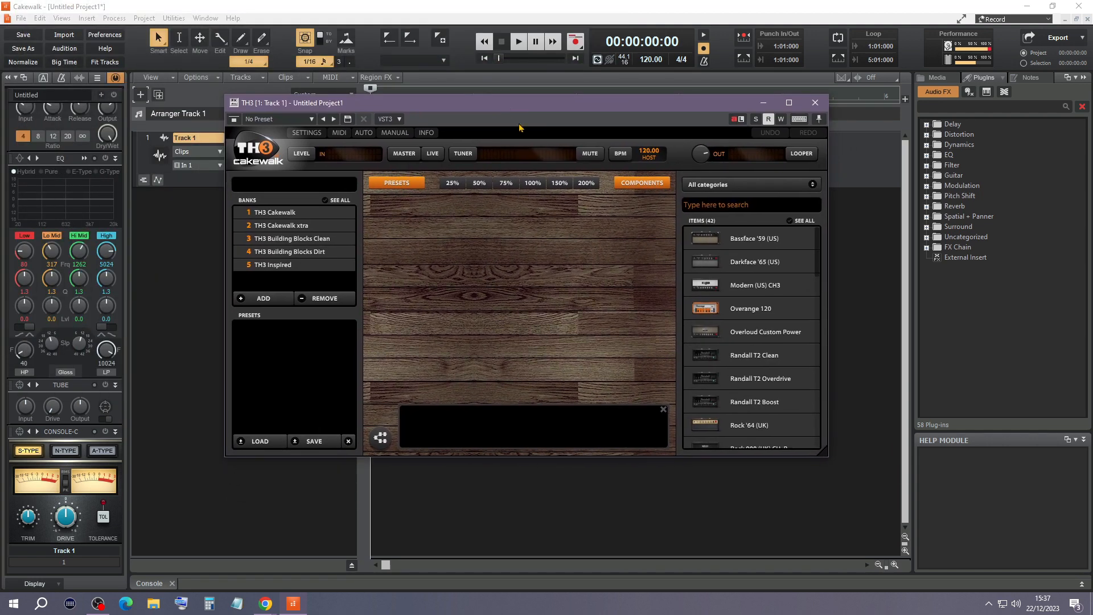
# - Load the AC-Top30 Basic Clean preset from TH3's Building Blocks Clean bank and minimize the plug-in window
pyautogui.click(305, 238)
pyautogui.click(290, 363)
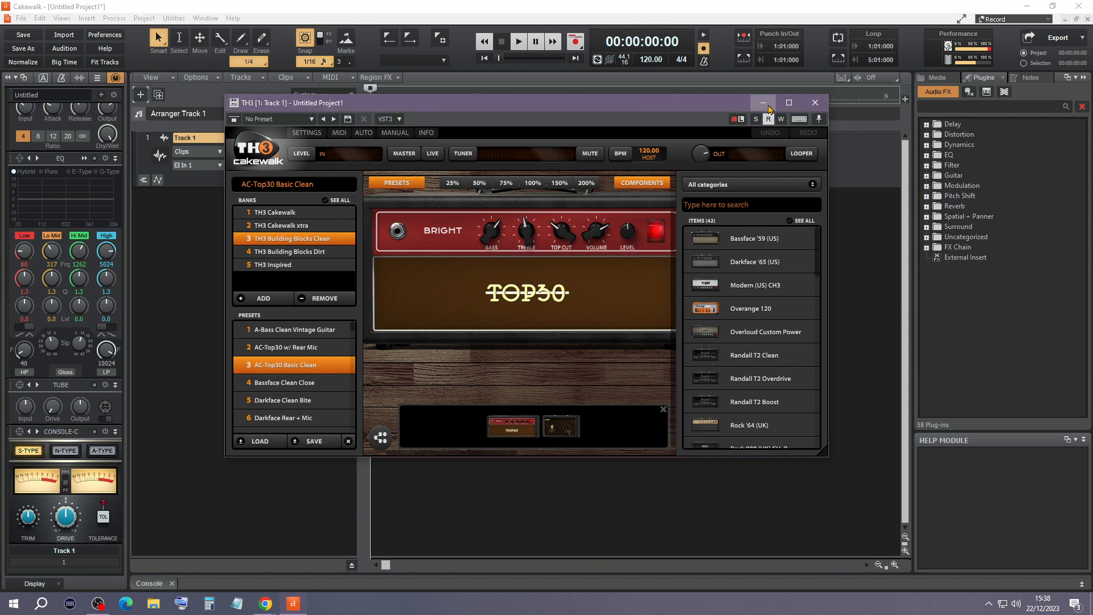
pyautogui.click(763, 103)
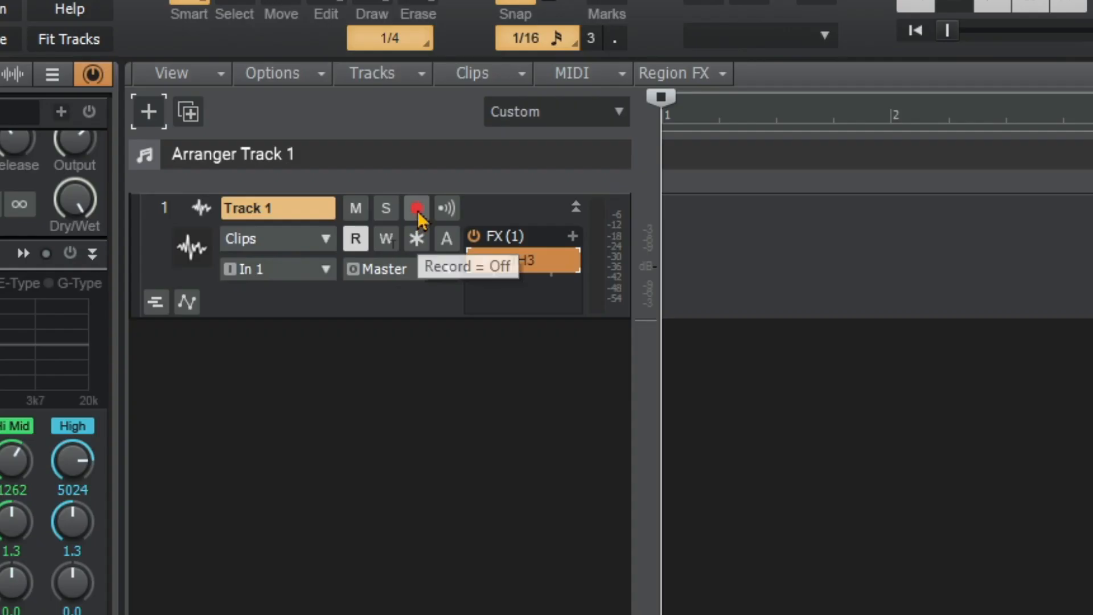
# - Arm Track 1 for recording with input echo enabled, and switch on the tuner in its TH3 plug-in
pyautogui.click(417, 212)
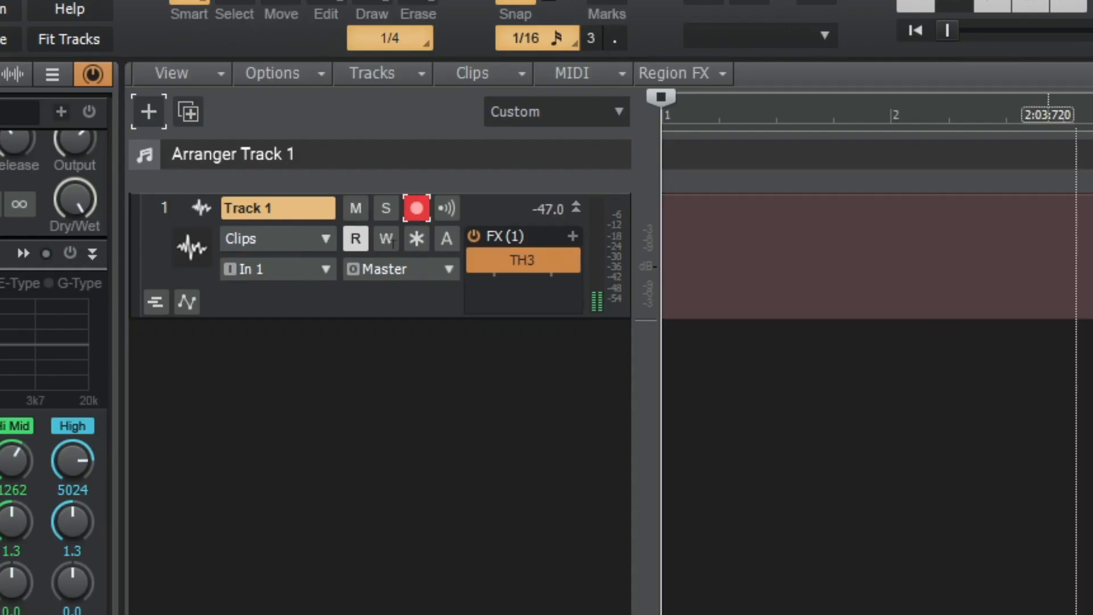
pyautogui.click(448, 210)
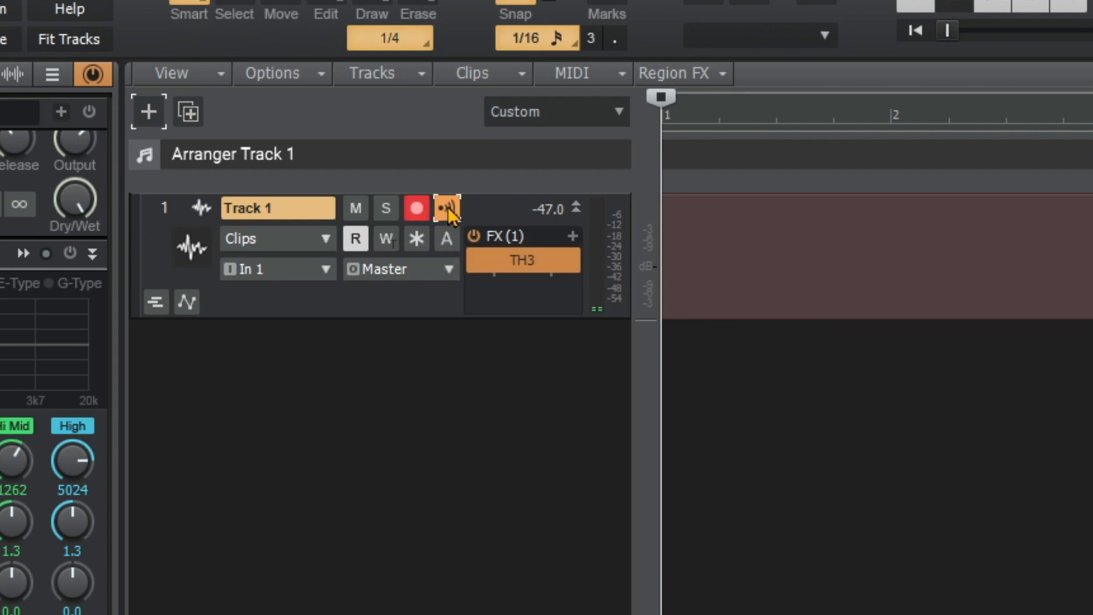
pyautogui.click(495, 260)
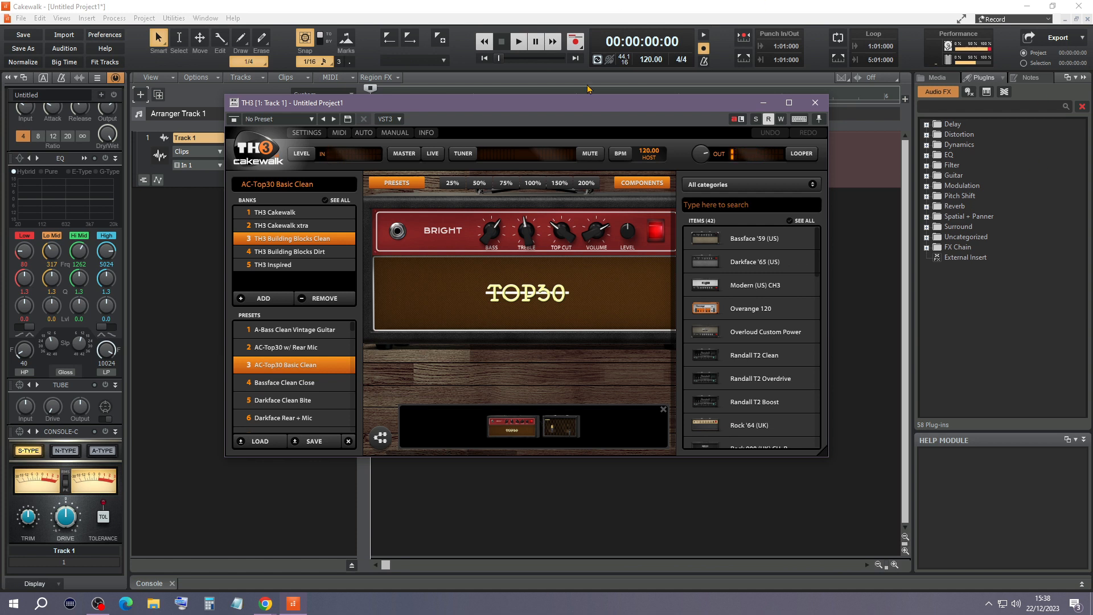
pyautogui.click(468, 154)
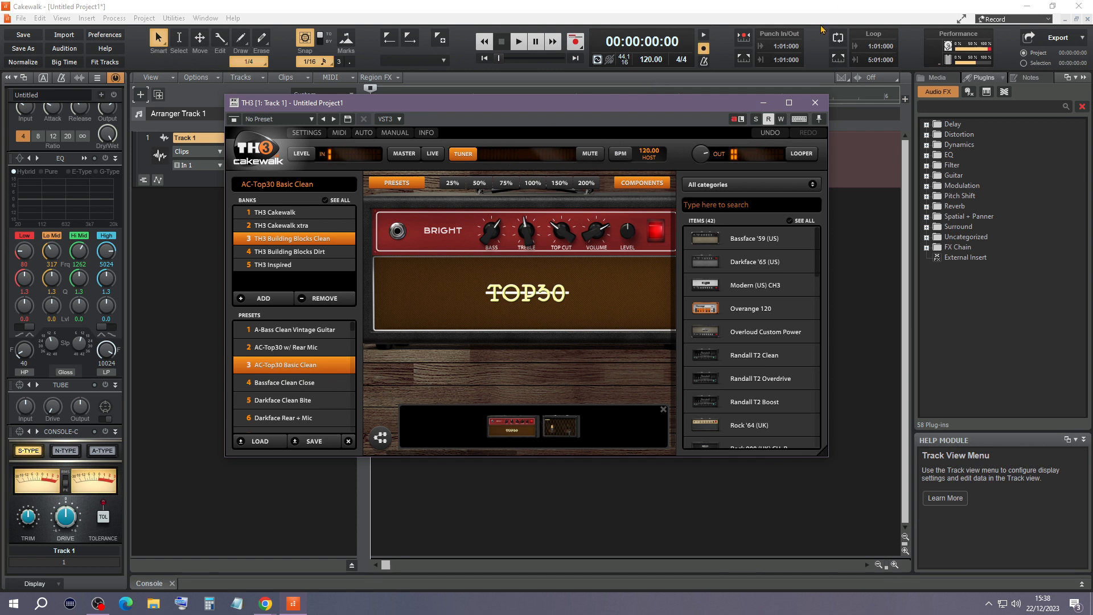
# - Audition the Darkface Clean Bite and AC-Top30 w/ Rear Mic presets in TH3, and reload AC-Top30 Basic Clean
pyautogui.click(295, 403)
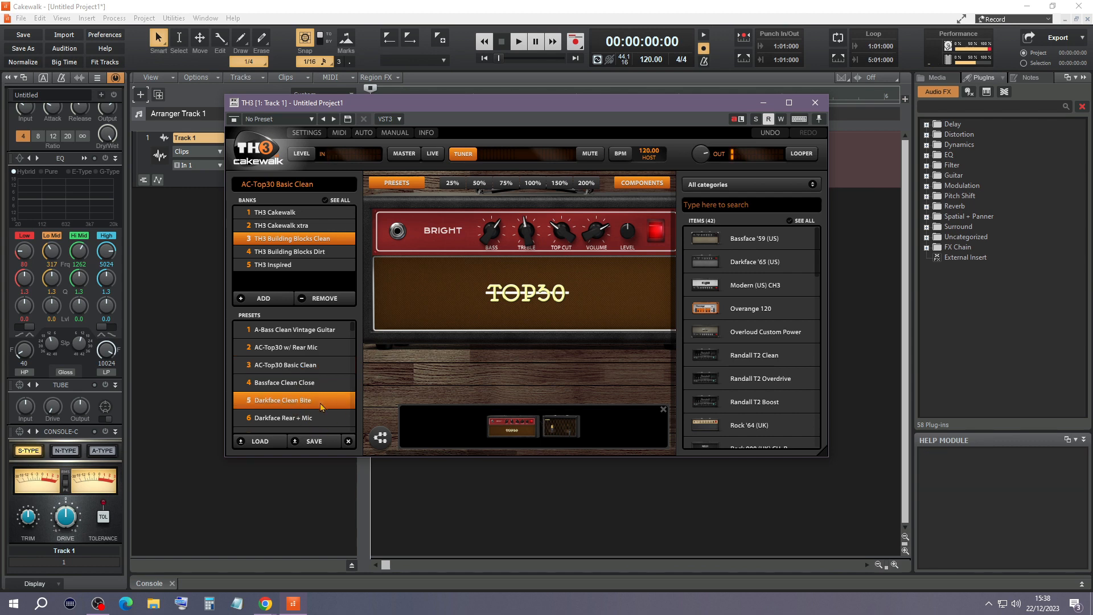
pyautogui.doubleClick(317, 405)
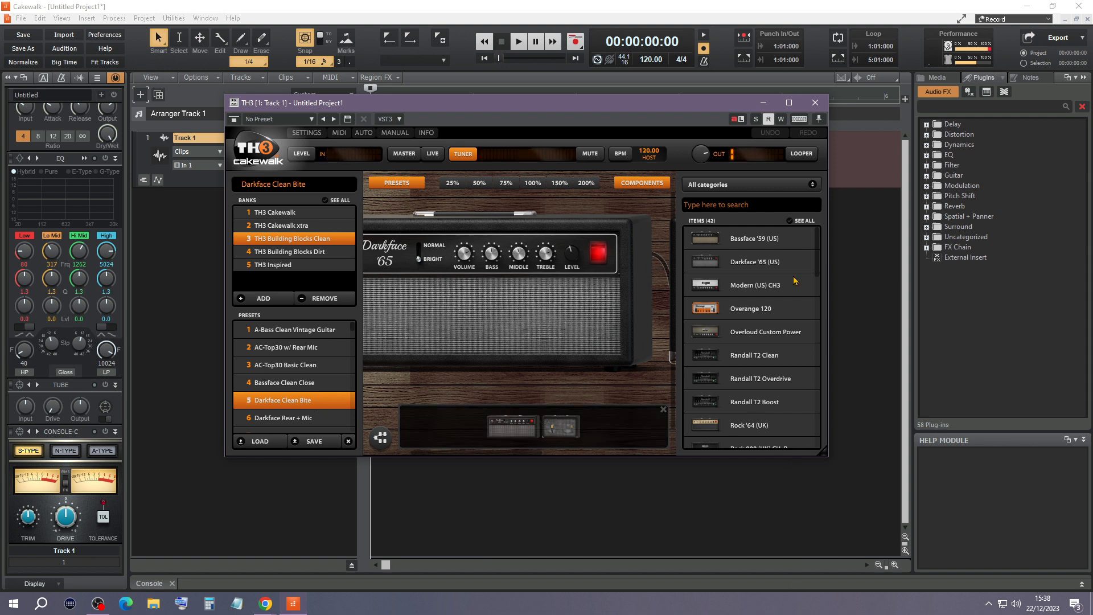
pyautogui.scroll(-10, 797, 332)
pyautogui.scroll(10, 791, 353)
pyautogui.click(297, 349)
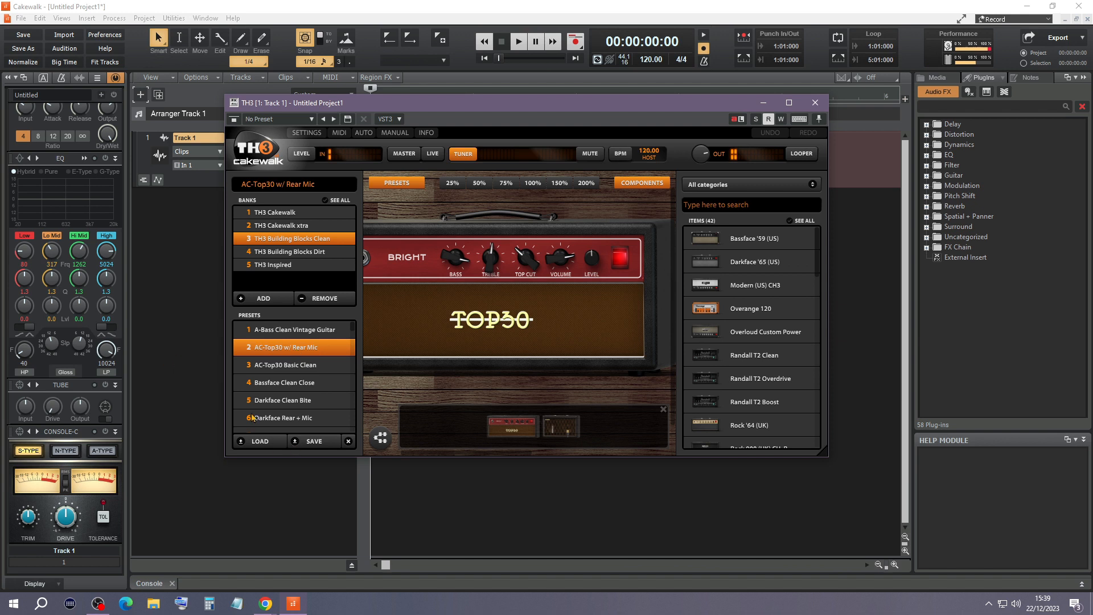
pyautogui.click(281, 366)
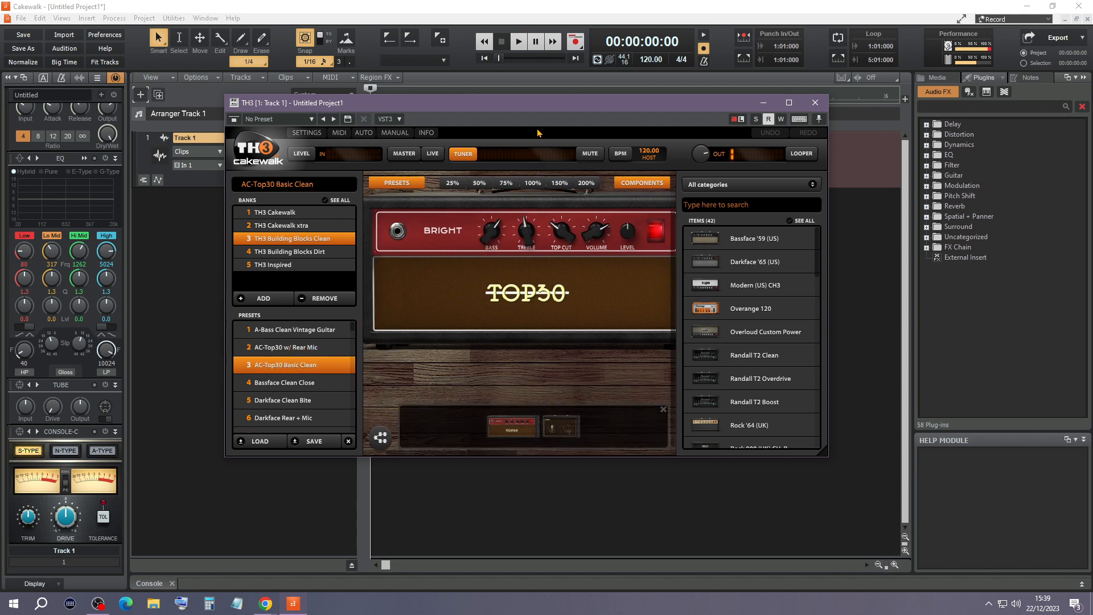